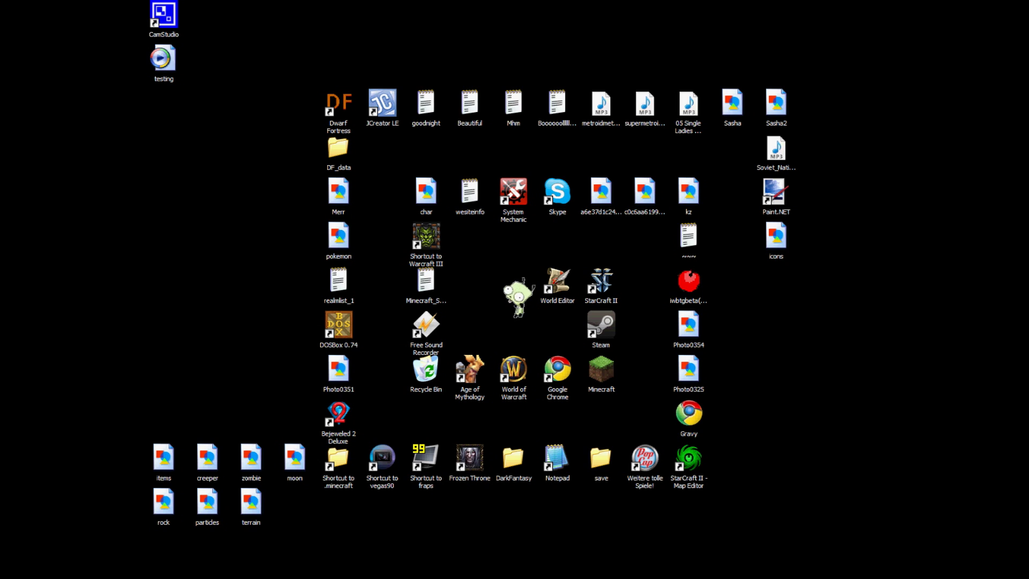
- Open the Application Data folder by running %Appdata%
{"action": "key", "text": "super"}
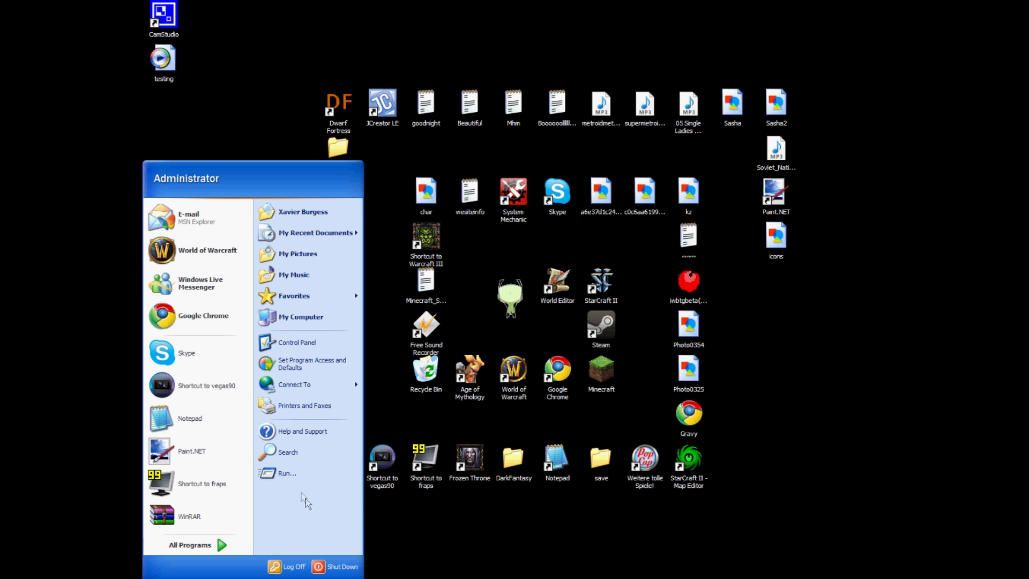
{"action": "left_click", "coordinate": [281, 481]}
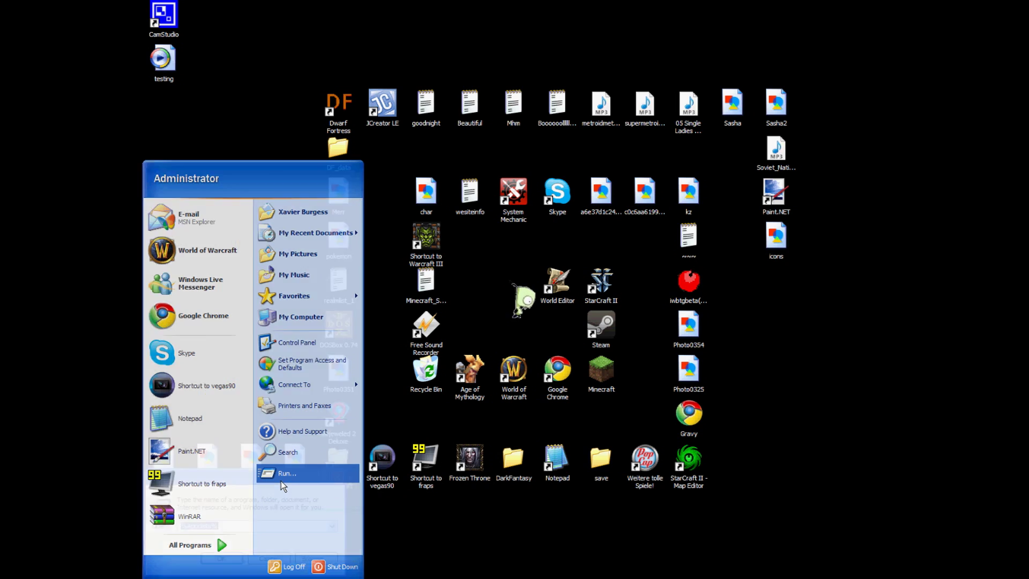
{"action": "left_click_drag", "start_coordinate": [281, 484], "coordinate": [510, 49]}
{"action": "left_click", "coordinate": [467, 90]}
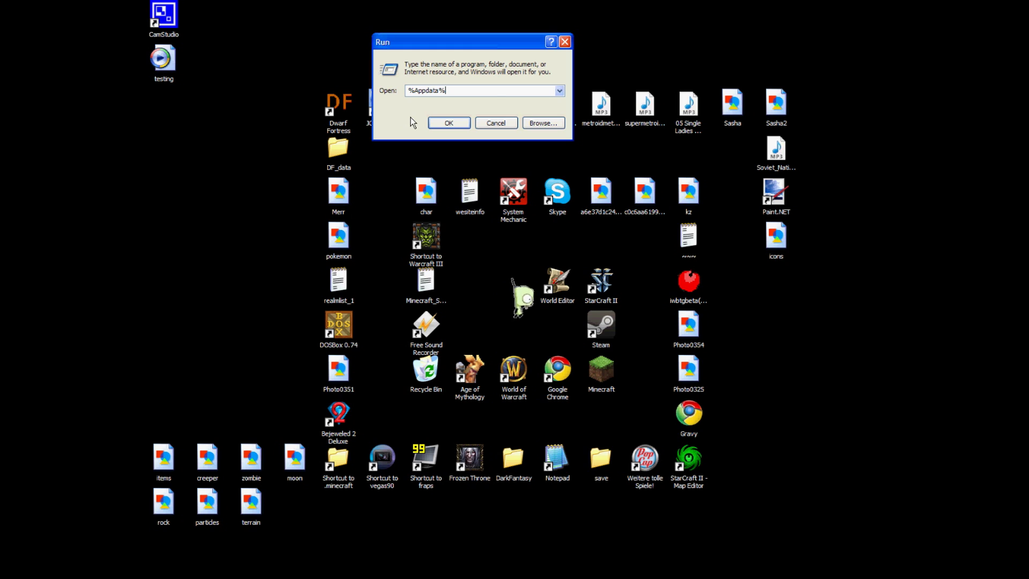
{"action": "left_click", "coordinate": [559, 92]}
{"action": "left_click", "coordinate": [559, 91]}
{"action": "left_click", "coordinate": [510, 91]}
{"action": "left_click", "coordinate": [448, 122]}
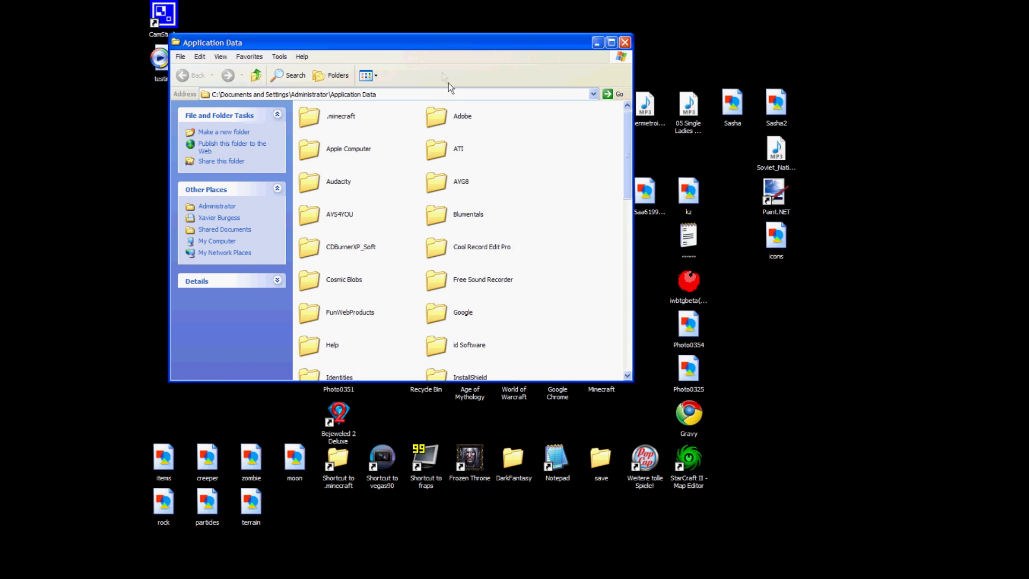
{"action": "left_click_drag", "start_coordinate": [433, 43], "coordinate": [514, 41]}
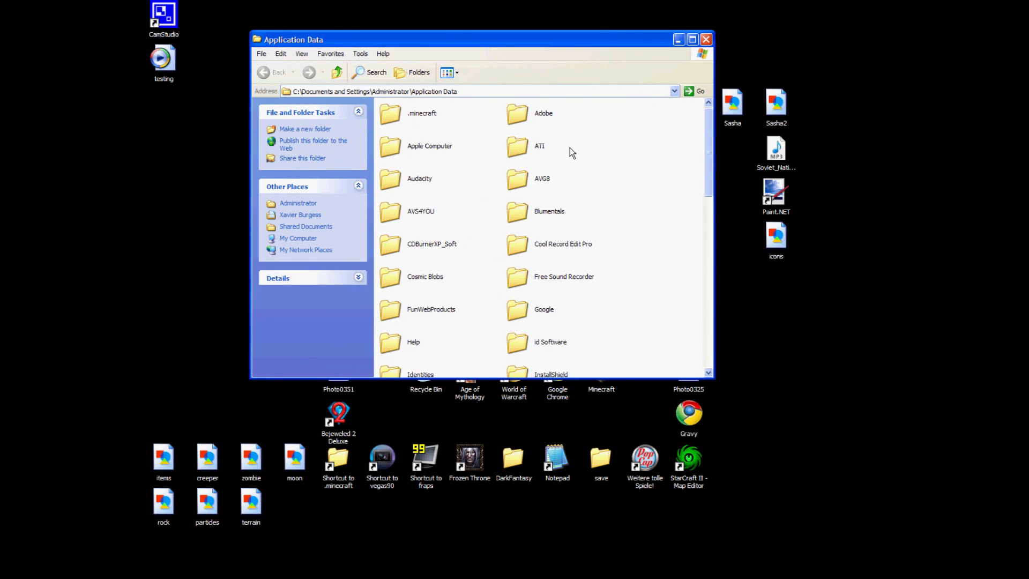
- Look inside the .minecraft folder, return to Application Data to check its folder list, and close the window
{"action": "left_click_drag", "start_coordinate": [710, 157], "coordinate": [709, 131]}
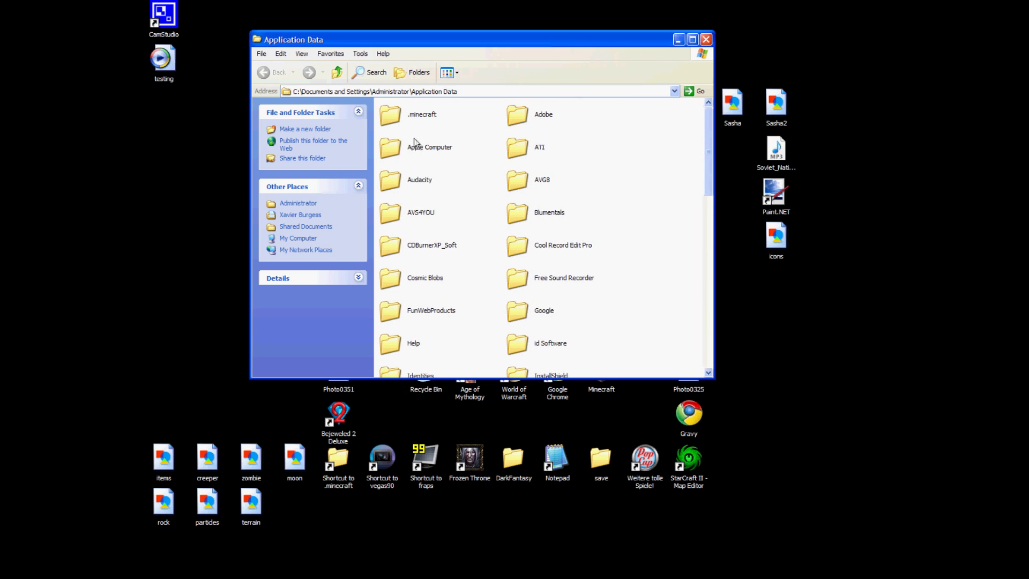
{"action": "double_click", "coordinate": [384, 114]}
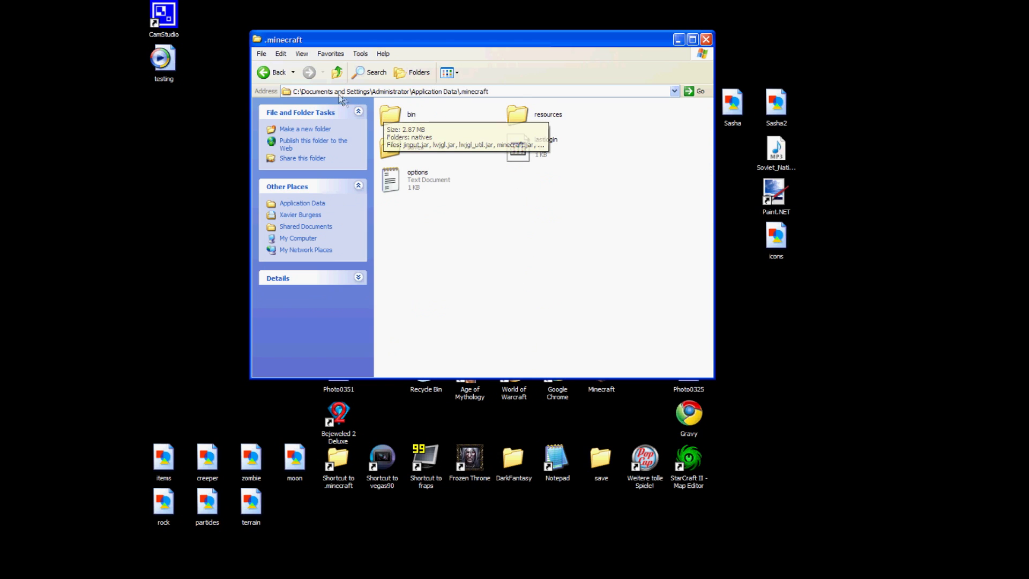
{"action": "left_click", "coordinate": [282, 78]}
{"action": "right_click", "coordinate": [388, 112]}
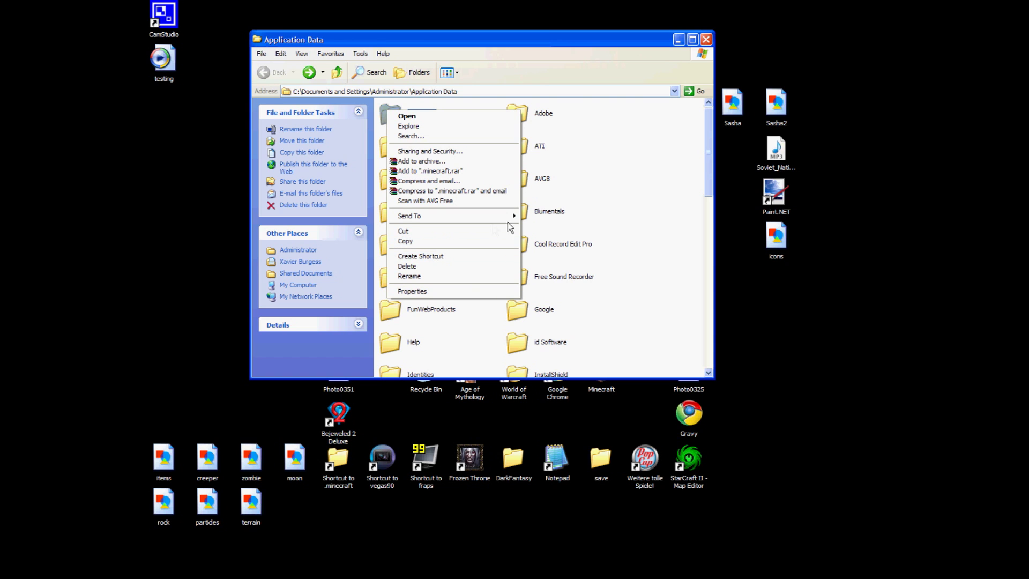
{"action": "left_click", "coordinate": [615, 45]}
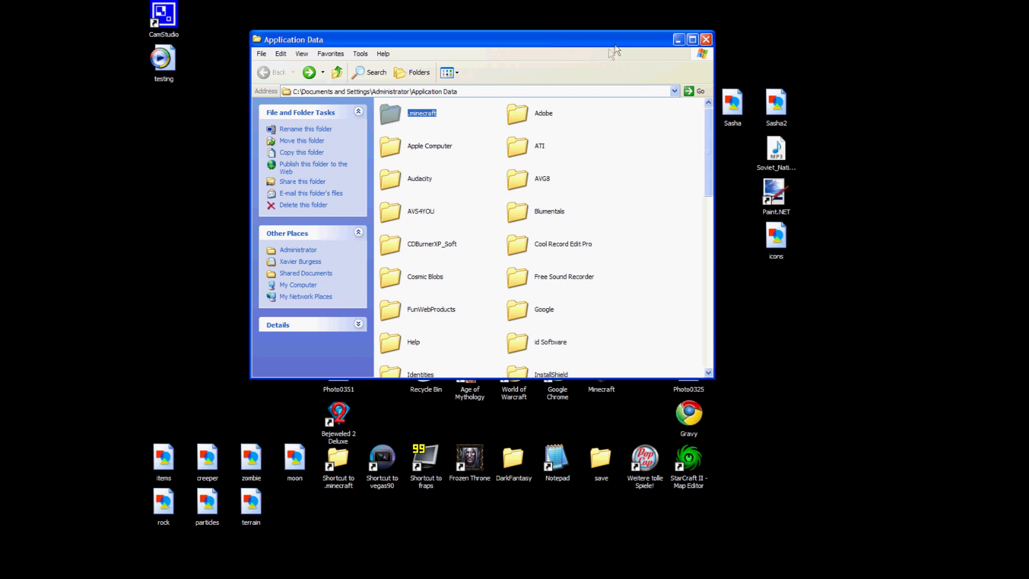
{"action": "scroll", "coordinate": [459, 150], "scroll_direction": "down", "scroll_amount": 12}
{"action": "scroll", "coordinate": [459, 150], "scroll_direction": "up", "scroll_amount": 9}
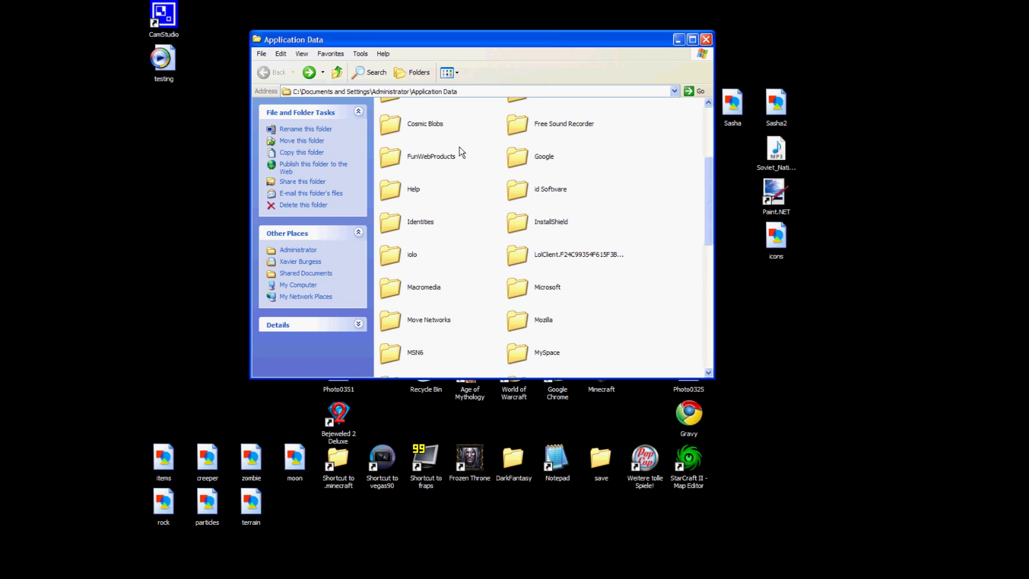
{"action": "left_click", "coordinate": [706, 40]}
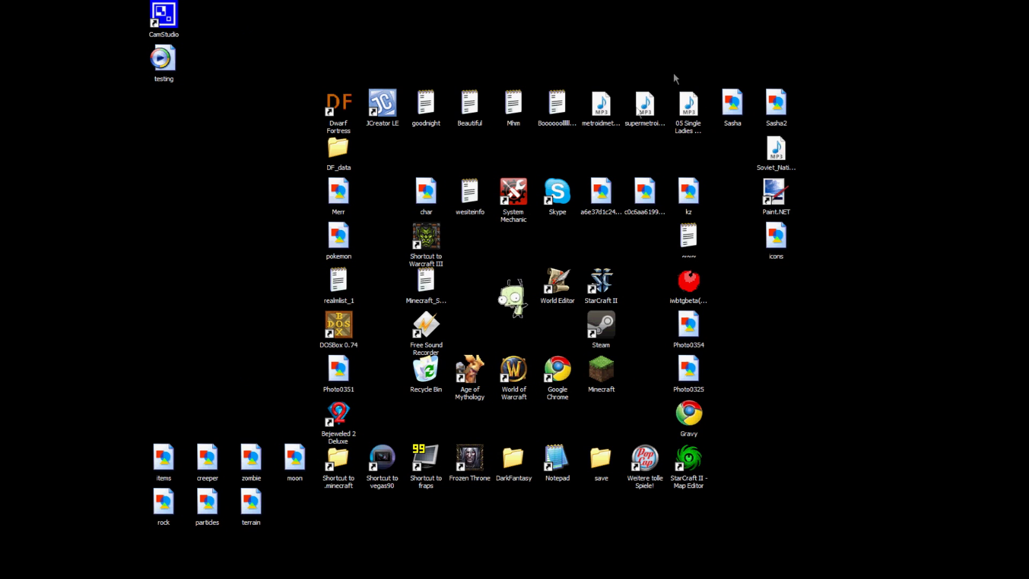
- Open the .minecraft folder through its desktop shortcut and enter its bin folder
{"action": "double_click", "coordinate": [343, 463]}
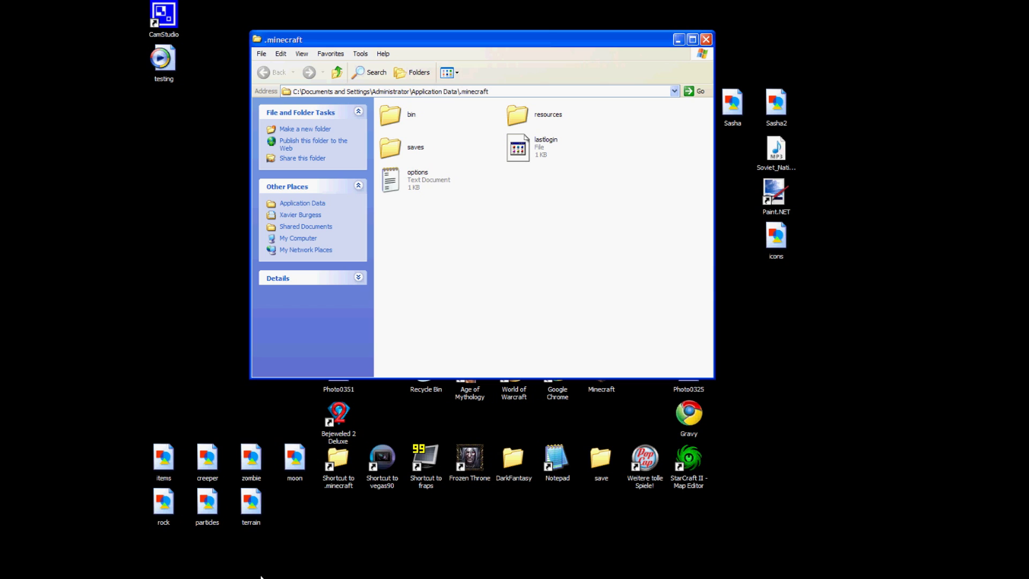
{"action": "left_click", "coordinate": [166, 574]}
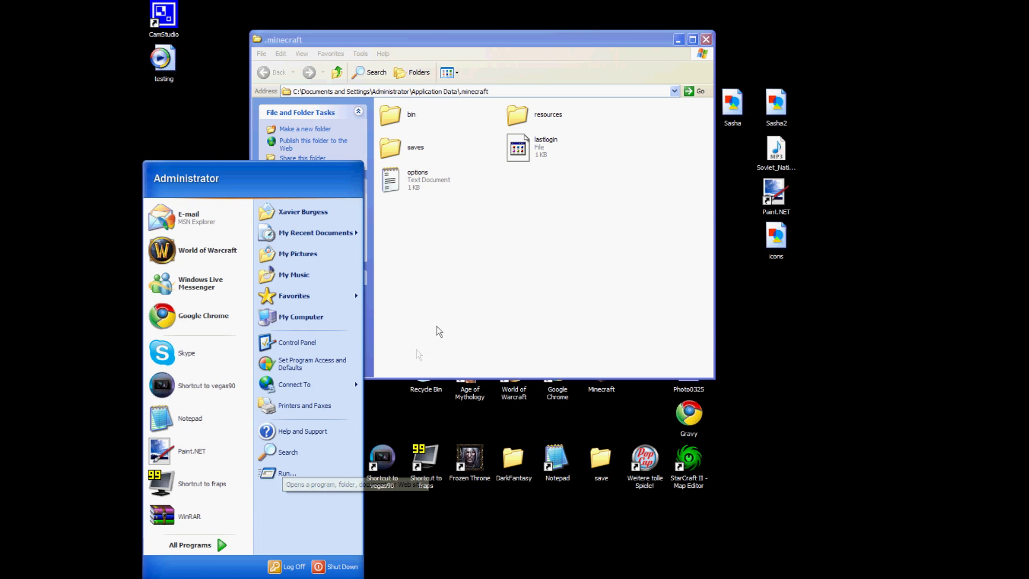
{"action": "left_click", "coordinate": [467, 299]}
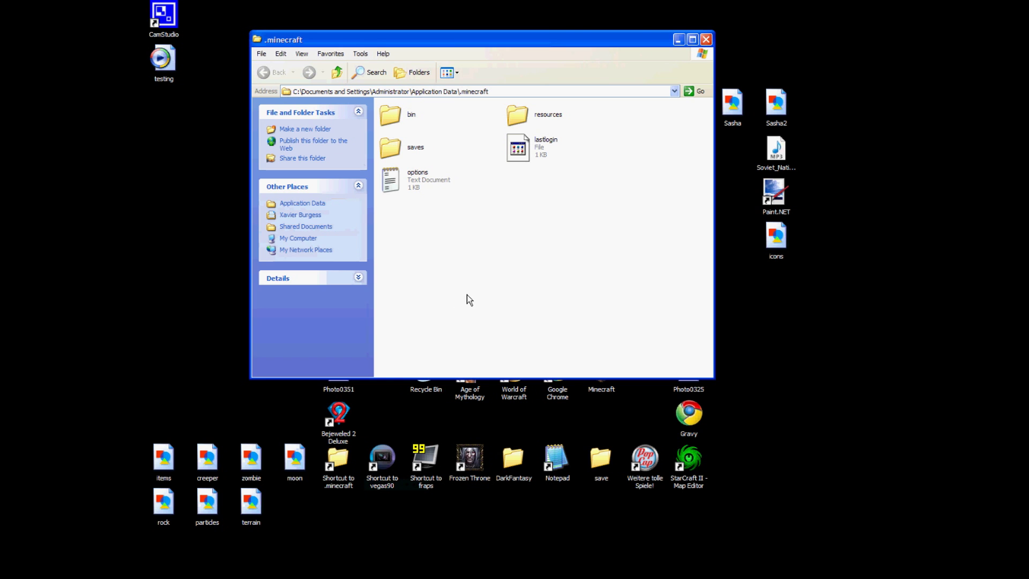
{"action": "double_click", "coordinate": [384, 112]}
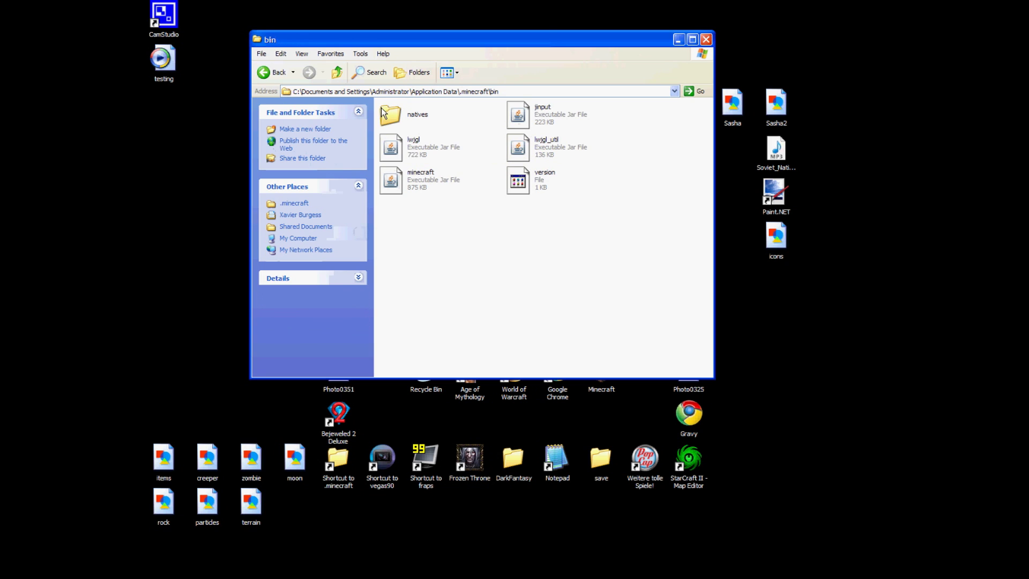
- Open the minecraft jar file with WinRAR archiver and dismiss the license reminder
{"action": "right_click", "coordinate": [388, 182]}
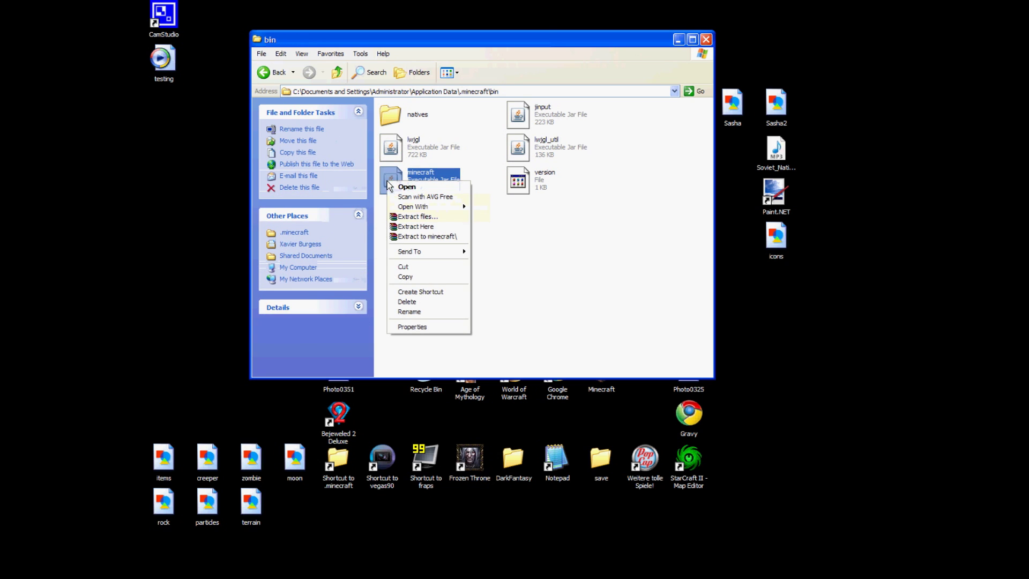
{"action": "mouse_move", "coordinate": [400, 208]}
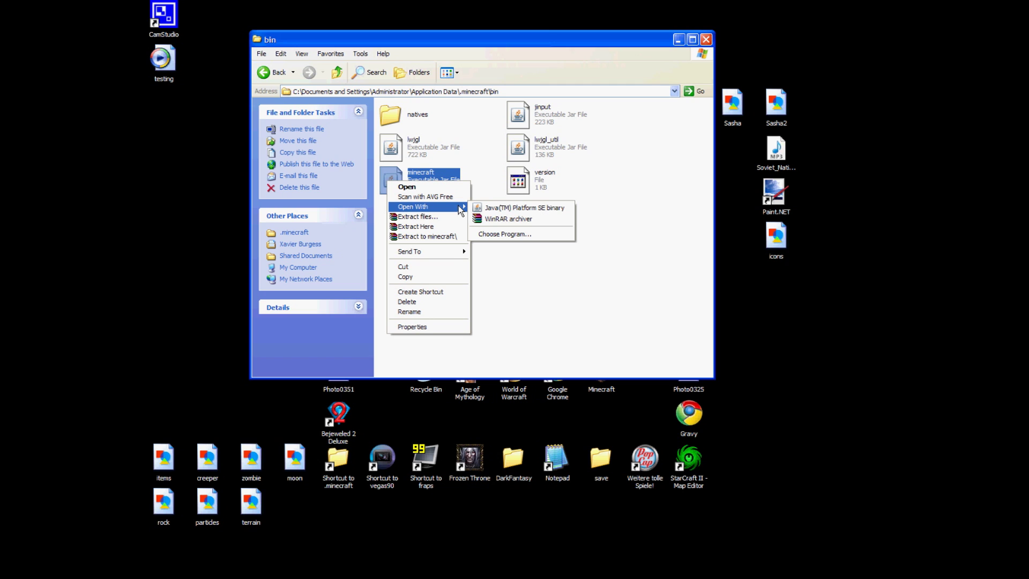
{"action": "left_click", "coordinate": [506, 219]}
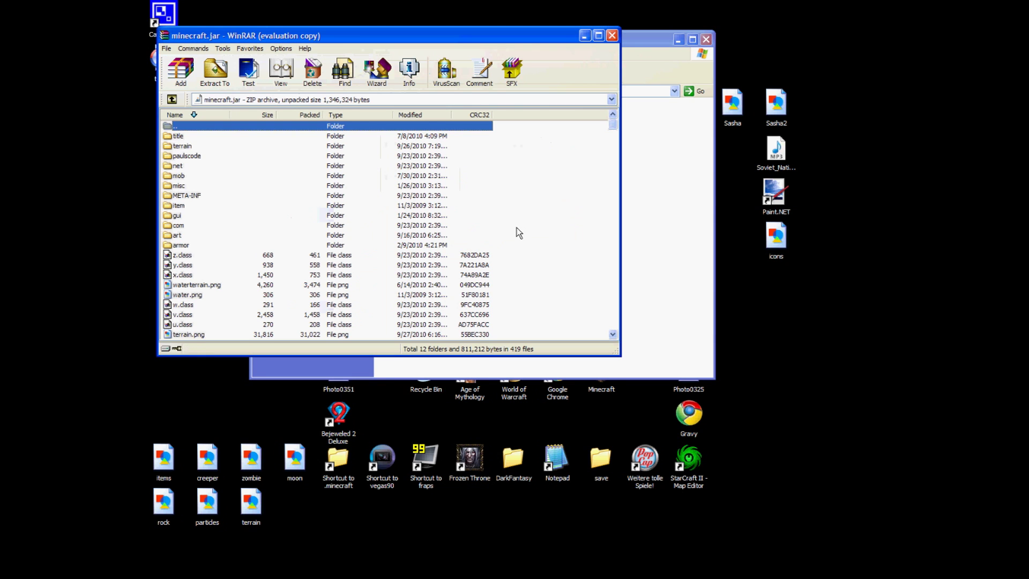
{"action": "scroll", "coordinate": [513, 228], "scroll_direction": "down", "scroll_amount": 3}
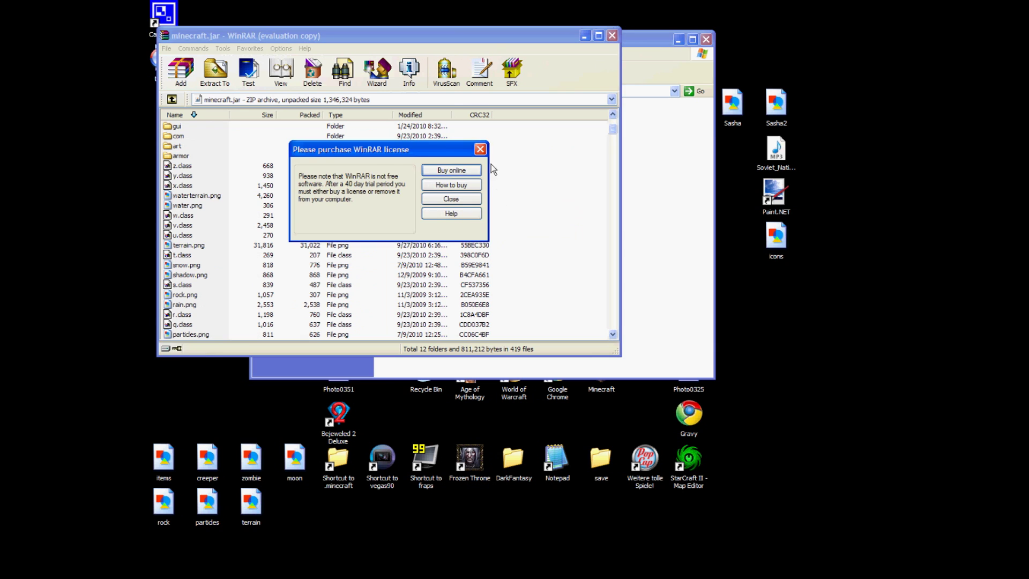
{"action": "left_click", "coordinate": [480, 149]}
- Look through the root of minecraft.jar for PNG texture files such as grass.png and terrain.png
{"action": "left_click_drag", "start_coordinate": [614, 131], "coordinate": [616, 296]}
{"action": "scroll", "coordinate": [557, 268], "scroll_direction": "up", "scroll_amount": 9}
{"action": "scroll", "coordinate": [503, 254], "scroll_direction": "up", "scroll_amount": 20}
{"action": "scroll", "coordinate": [504, 254], "scroll_direction": "up", "scroll_amount": 6}
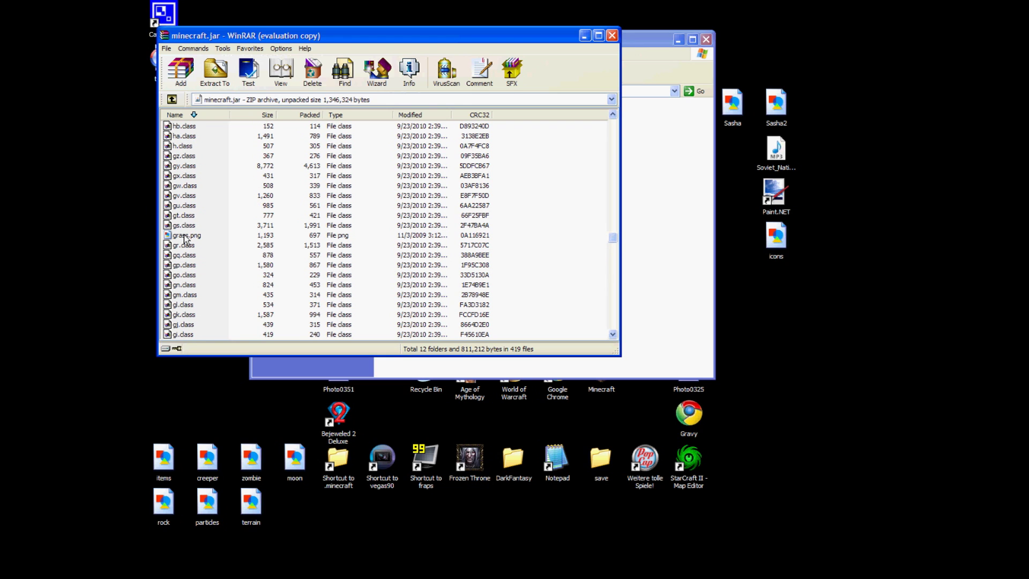
{"action": "scroll", "coordinate": [185, 239], "scroll_direction": "up", "scroll_amount": 1}
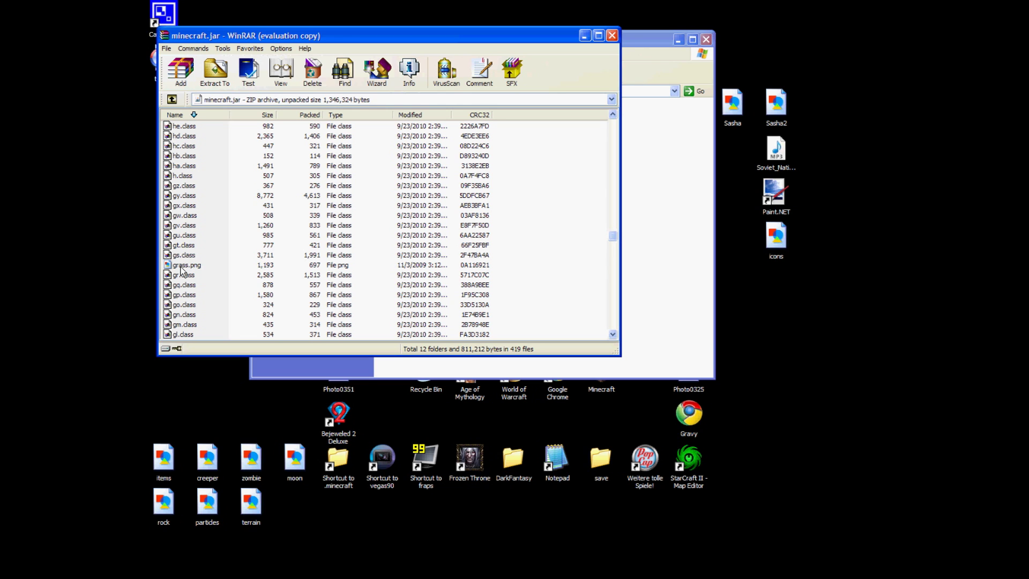
{"action": "scroll", "coordinate": [181, 270], "scroll_direction": "up", "scroll_amount": 20}
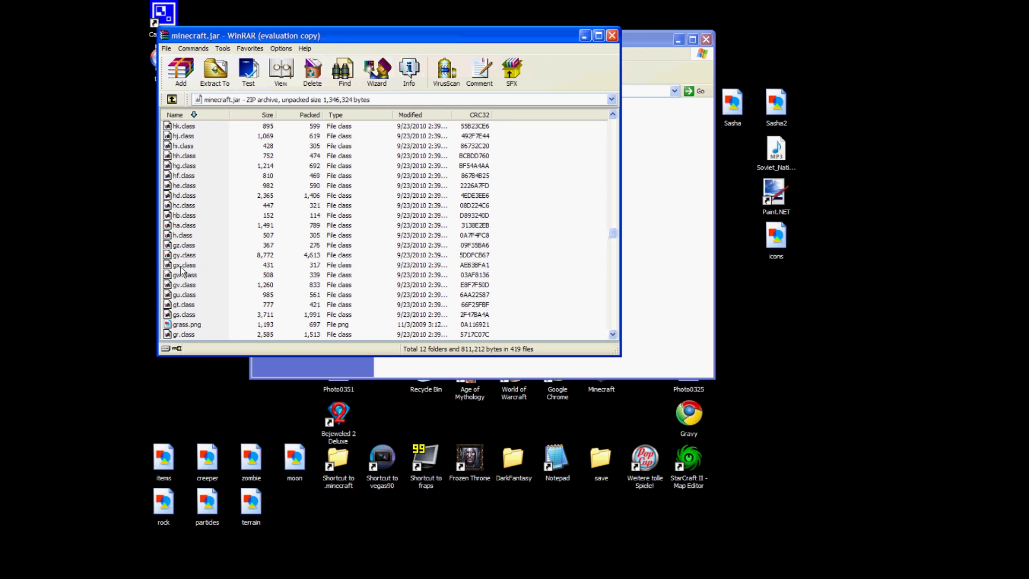
{"action": "scroll", "coordinate": [181, 271], "scroll_direction": "up", "scroll_amount": 20}
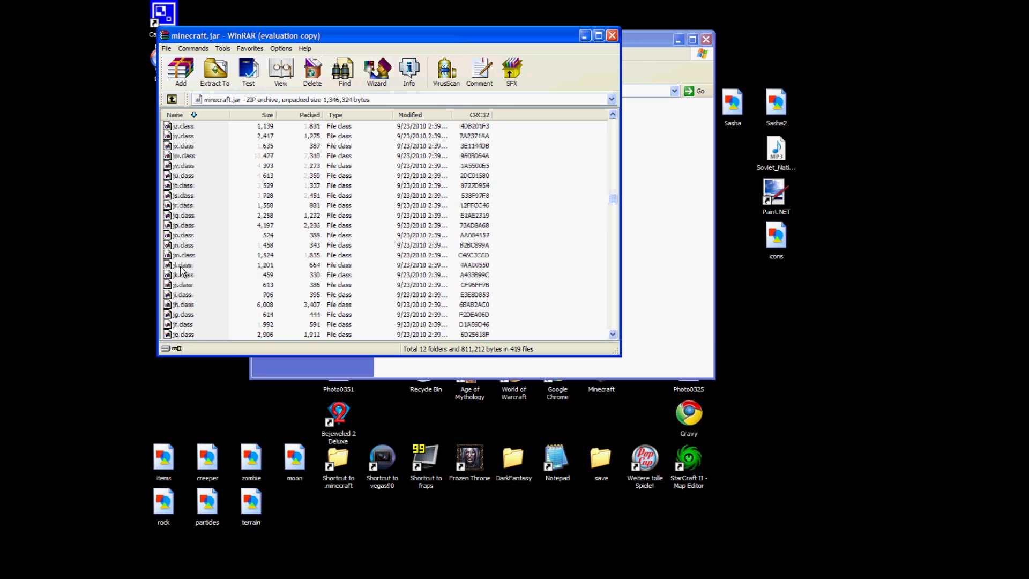
{"action": "scroll", "coordinate": [180, 270], "scroll_direction": "up", "scroll_amount": 20}
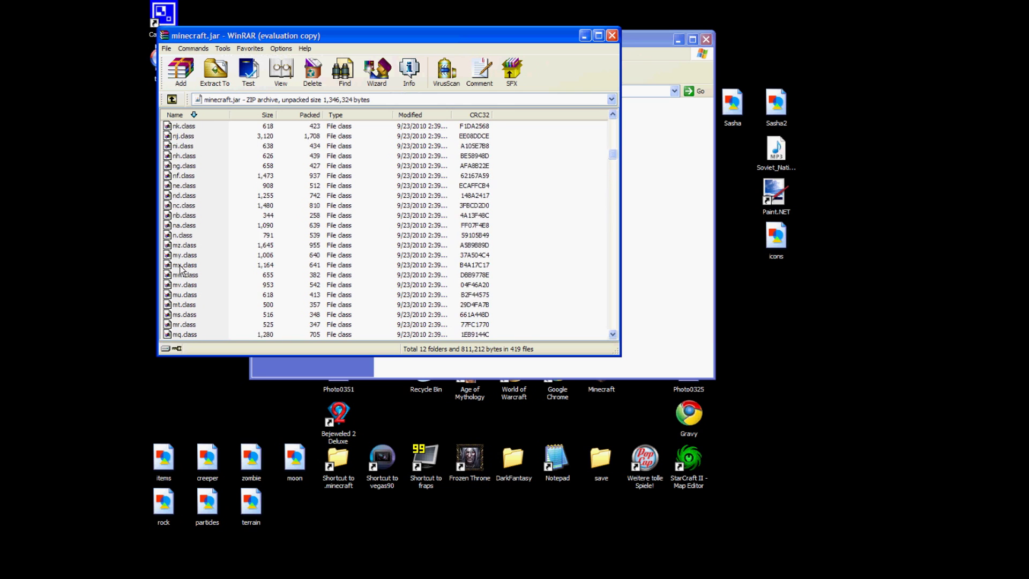
{"action": "scroll", "coordinate": [183, 270], "scroll_direction": "up", "scroll_amount": 2}
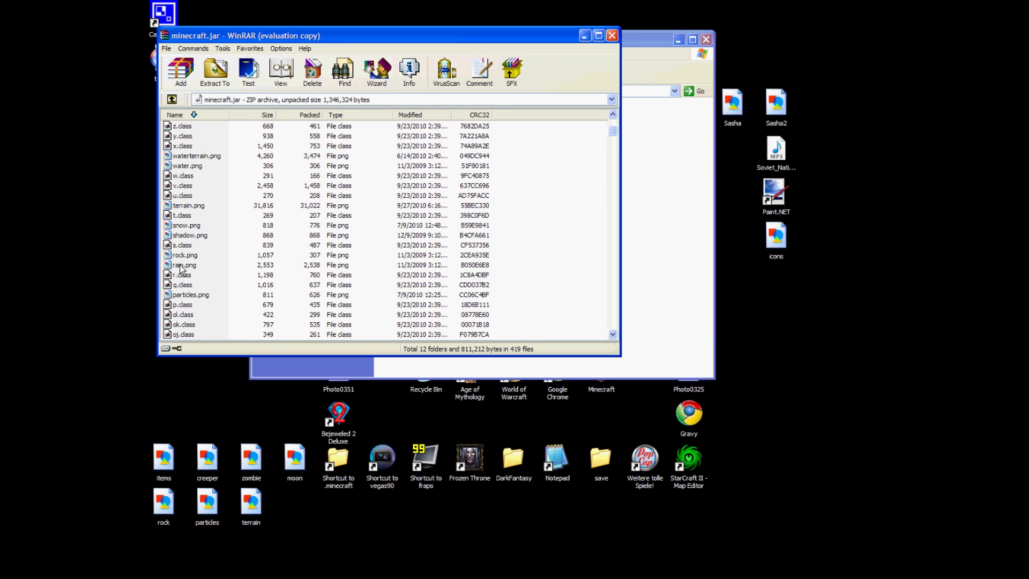
{"action": "left_click", "coordinate": [184, 207]}
{"action": "mouse_move", "coordinate": [183, 210]}
{"action": "left_mouse_down"}
{"action": "mouse_move", "coordinate": [298, 510]}
{"action": "mouse_move", "coordinate": [202, 213]}
{"action": "left_mouse_up"}
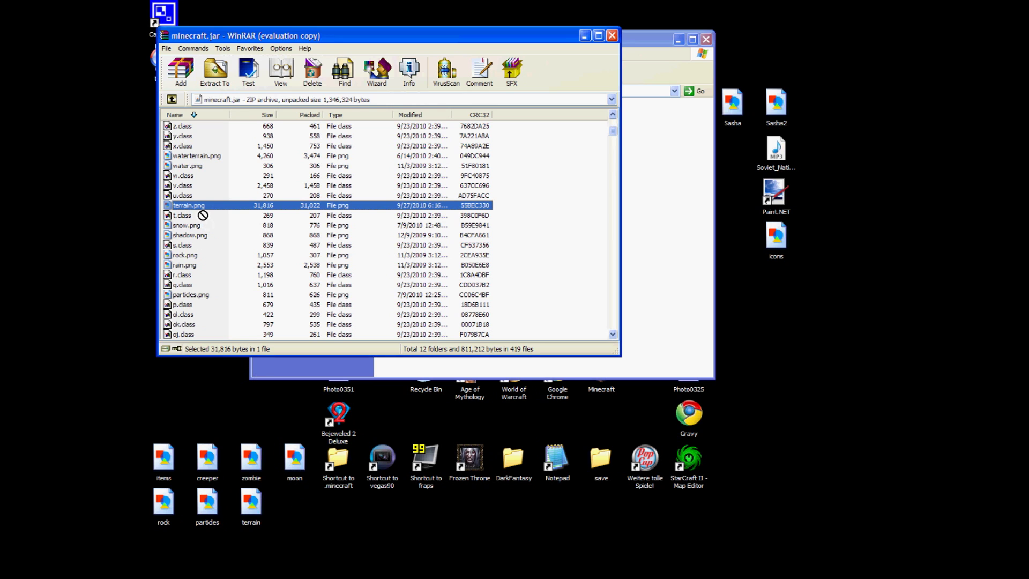
- Extract skeleton.png from the archive's mob folder to the desktop
{"action": "scroll", "coordinate": [202, 213], "scroll_direction": "up", "scroll_amount": 5}
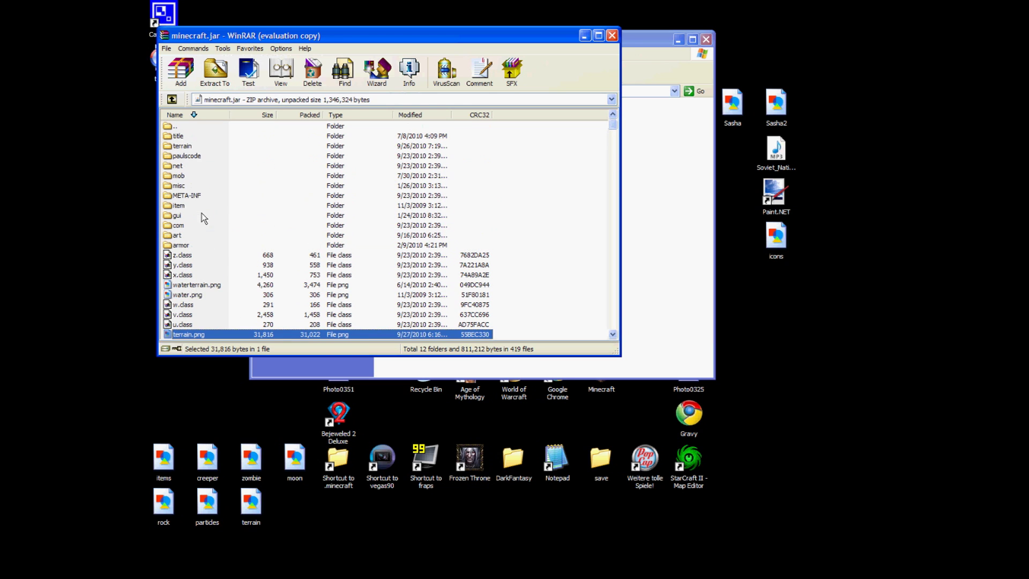
{"action": "double_click", "coordinate": [179, 176]}
{"action": "left_click_drag", "start_coordinate": [263, 293], "coordinate": [221, 277]}
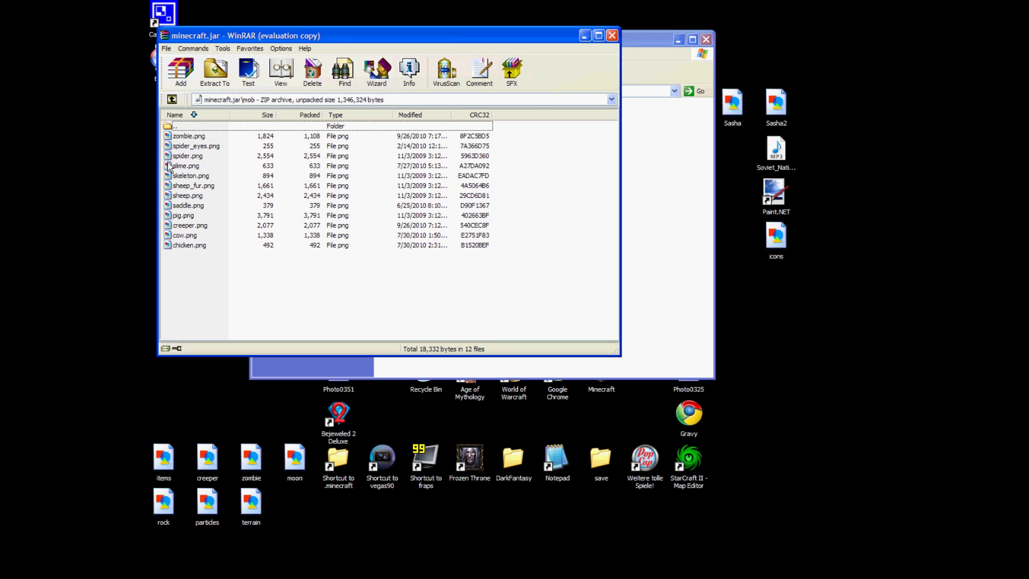
{"action": "left_click_drag", "start_coordinate": [168, 176], "coordinate": [187, 398]}
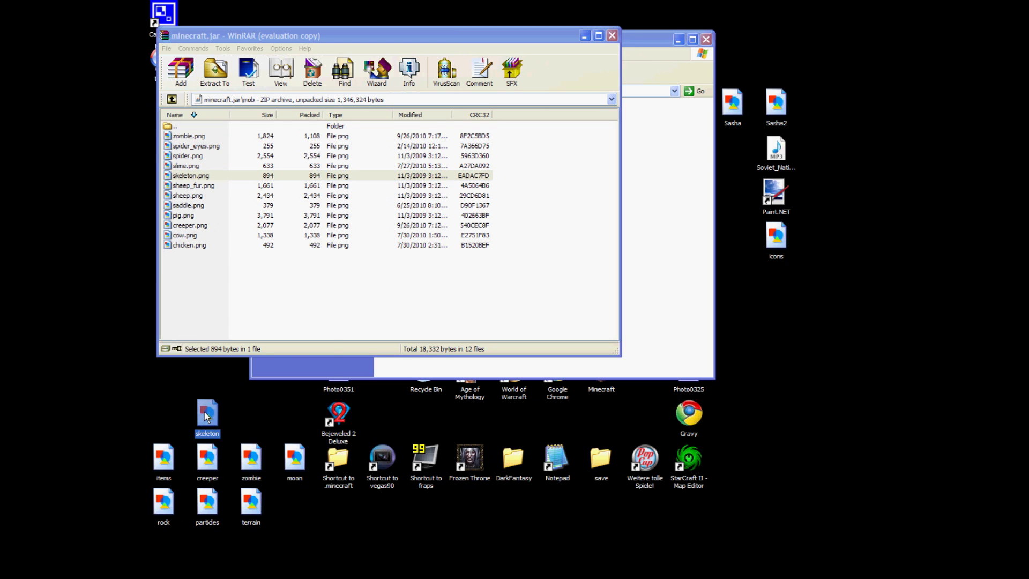
- Examine the extracted skeleton image enlarged in Windows Picture and Fax Viewer, and return to the archive window
{"action": "right_click", "coordinate": [206, 412]}
{"action": "mouse_move", "coordinate": [250, 275]}
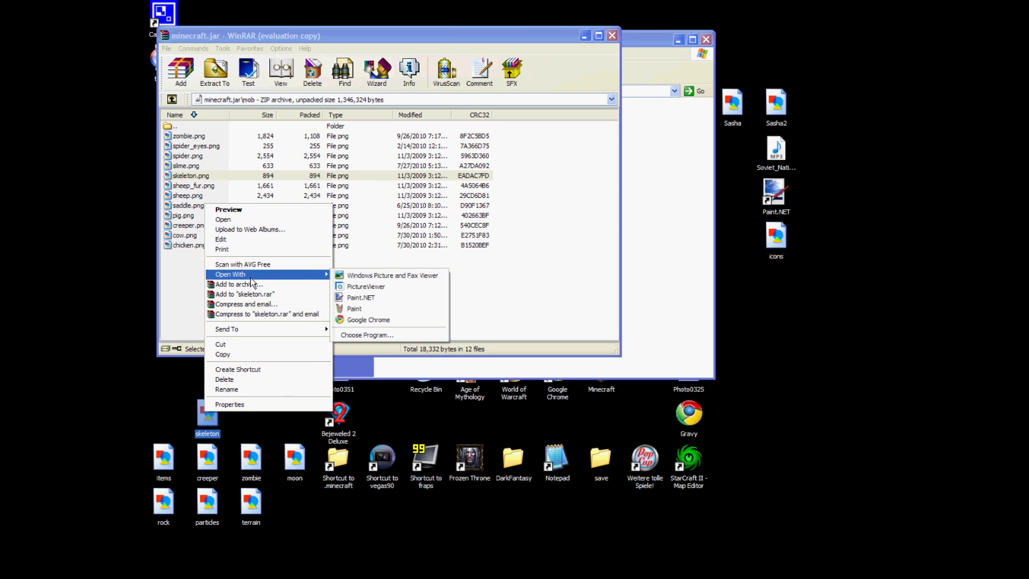
{"action": "left_click", "coordinate": [371, 277]}
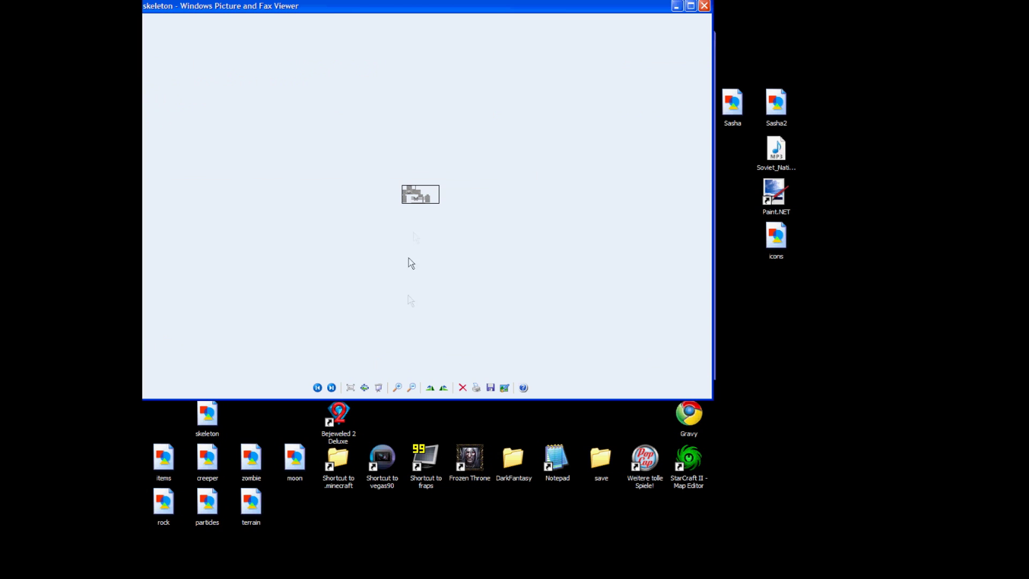
{"action": "left_click", "coordinate": [400, 383]}
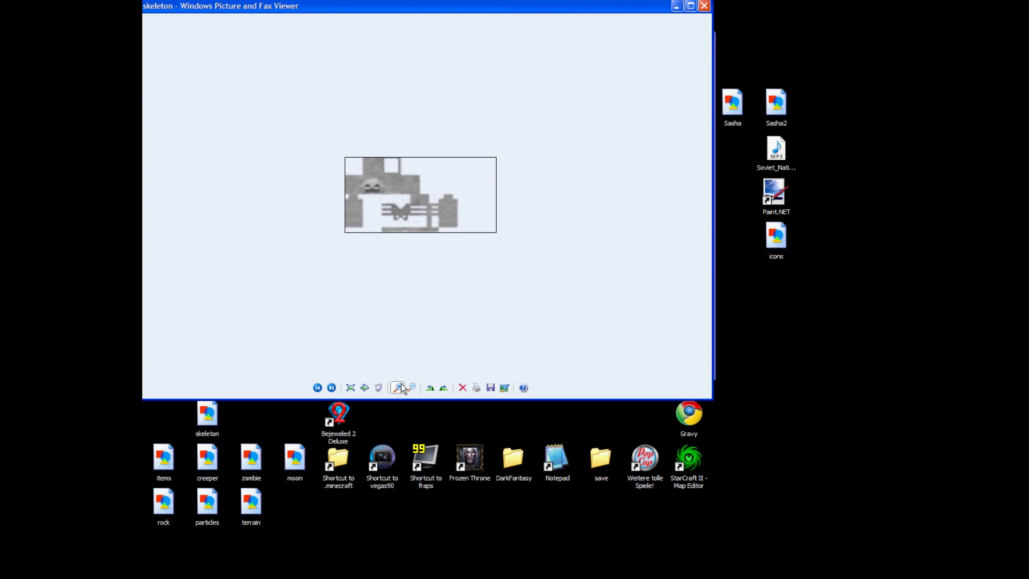
{"action": "left_click", "coordinate": [401, 384]}
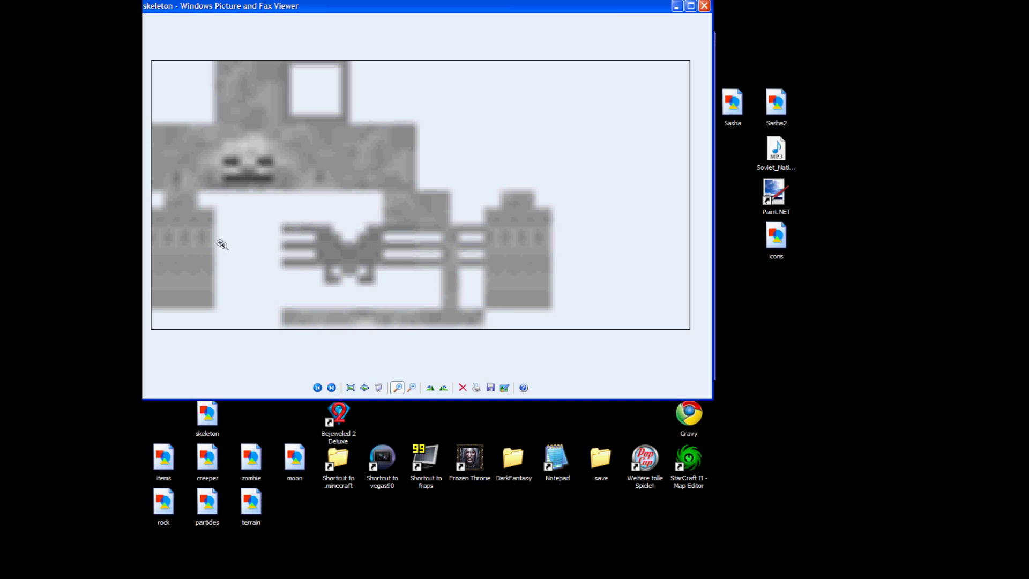
{"action": "left_click", "coordinate": [703, 5]}
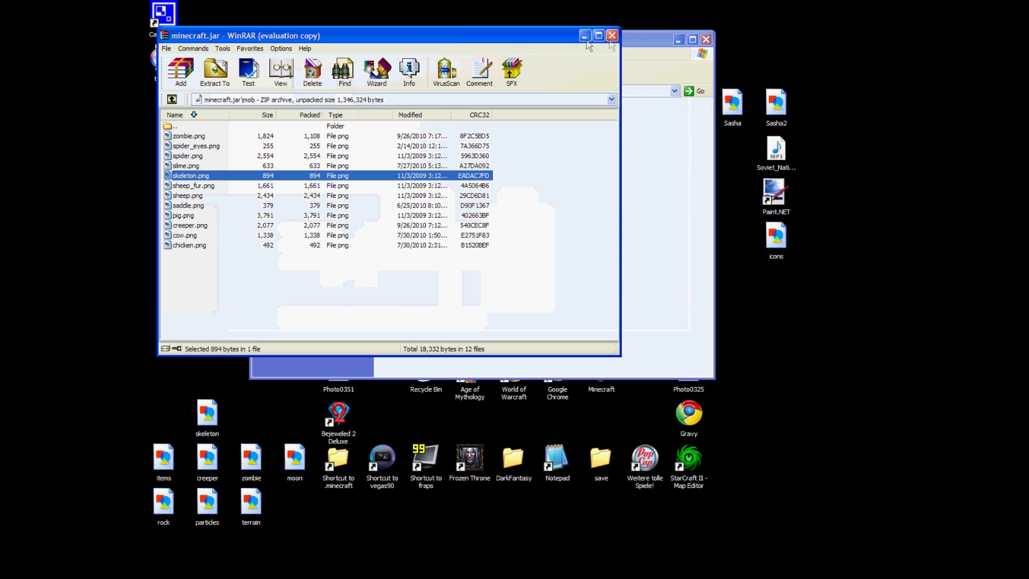
{"action": "left_click_drag", "start_coordinate": [512, 39], "coordinate": [611, 15]}
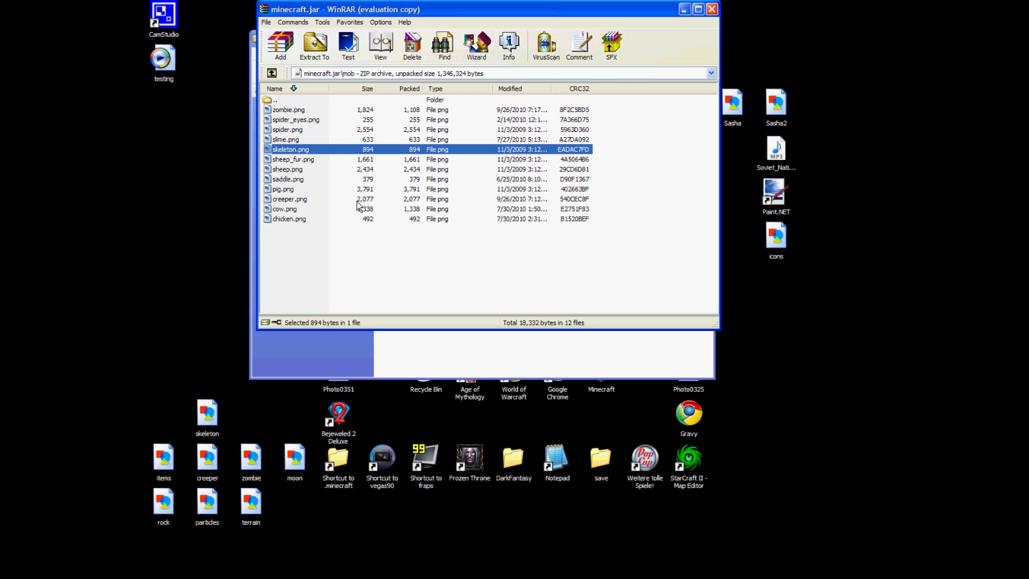
- Close the bin folder window behind the archive and reposition the archive window to free up the desktop
{"action": "left_click_drag", "start_coordinate": [497, 14], "coordinate": [580, 194]}
{"action": "left_click", "coordinate": [571, 66]}
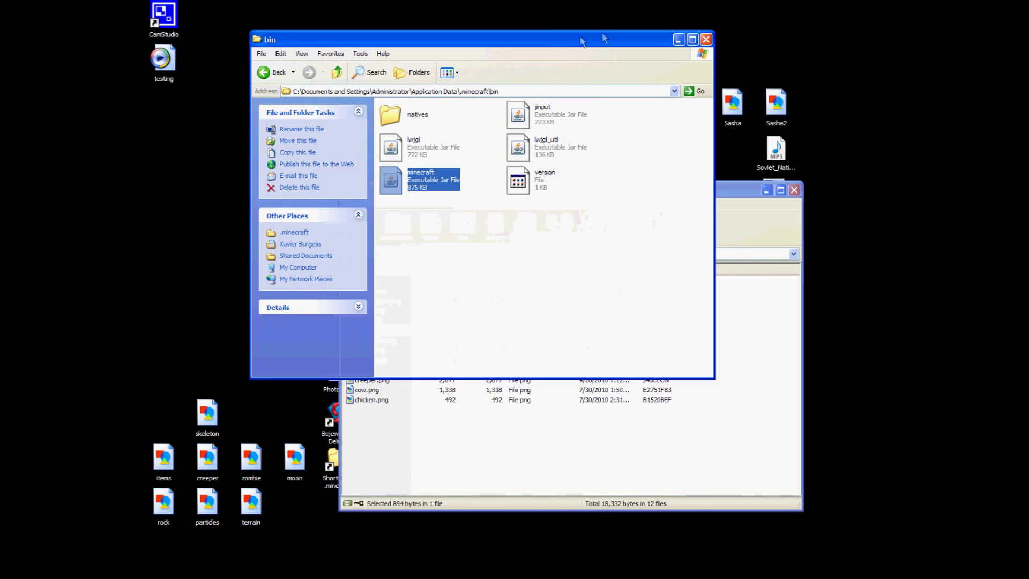
{"action": "left_click", "coordinate": [706, 39]}
{"action": "mouse_move", "coordinate": [654, 196]}
{"action": "left_mouse_down"}
{"action": "mouse_move", "coordinate": [710, 15]}
{"action": "mouse_move", "coordinate": [740, 19]}
{"action": "left_mouse_up"}
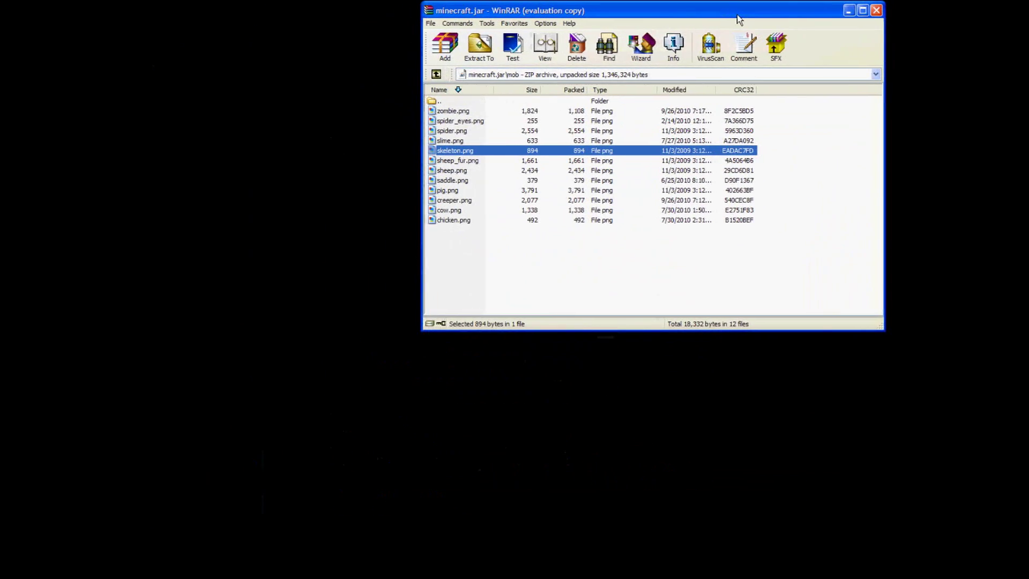
{"action": "left_click", "coordinate": [336, 259]}
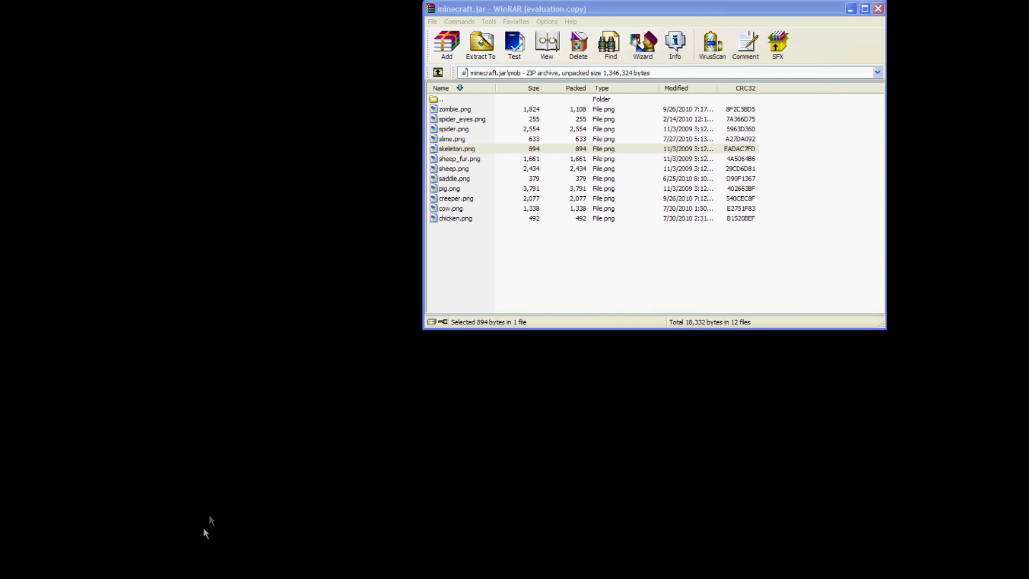
- Switch to Google Chrome, open the Google home page and search for paint.net
{"action": "left_click", "coordinate": [208, 574]}
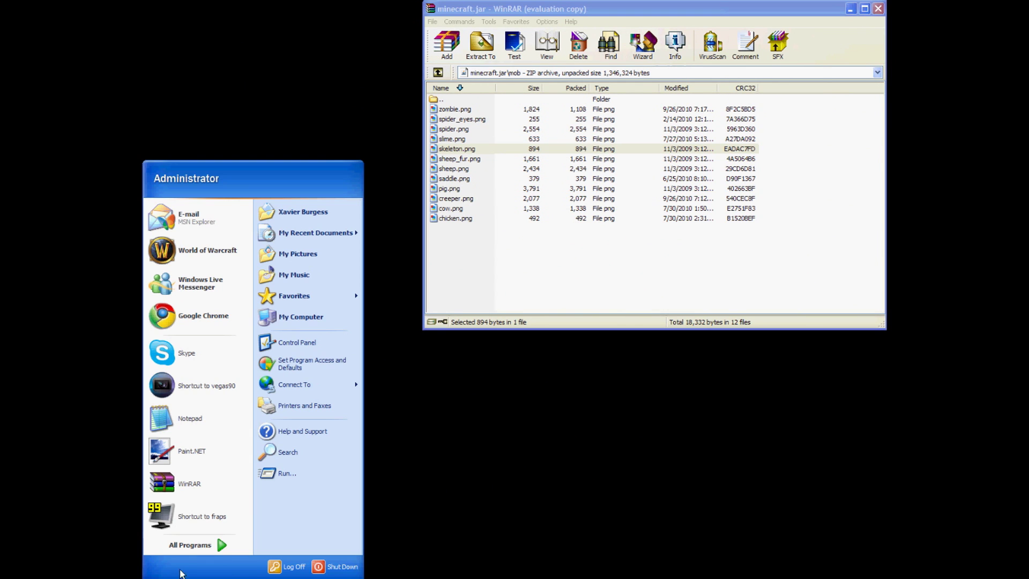
{"action": "left_click", "coordinate": [195, 316]}
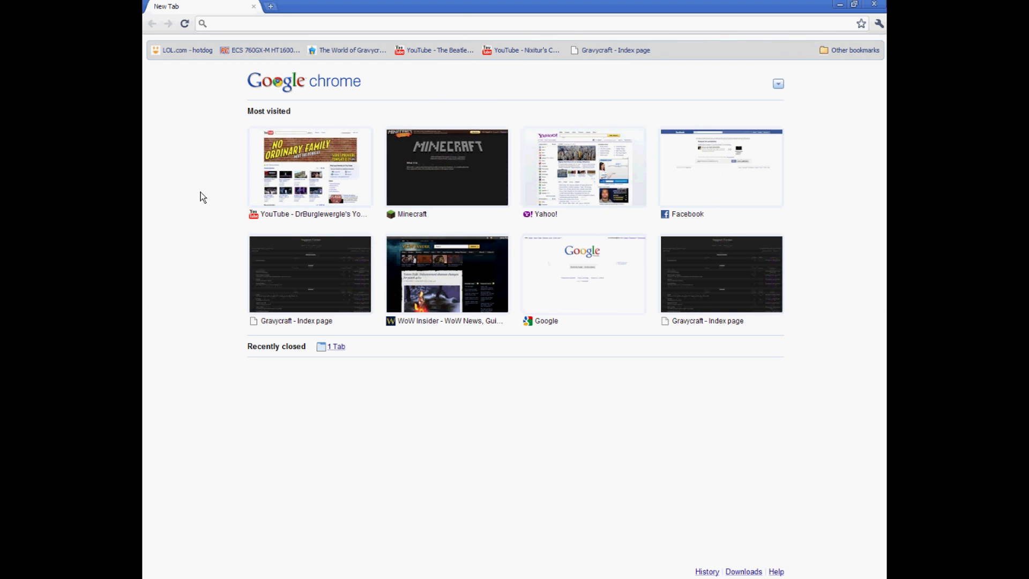
{"action": "left_click", "coordinate": [539, 242]}
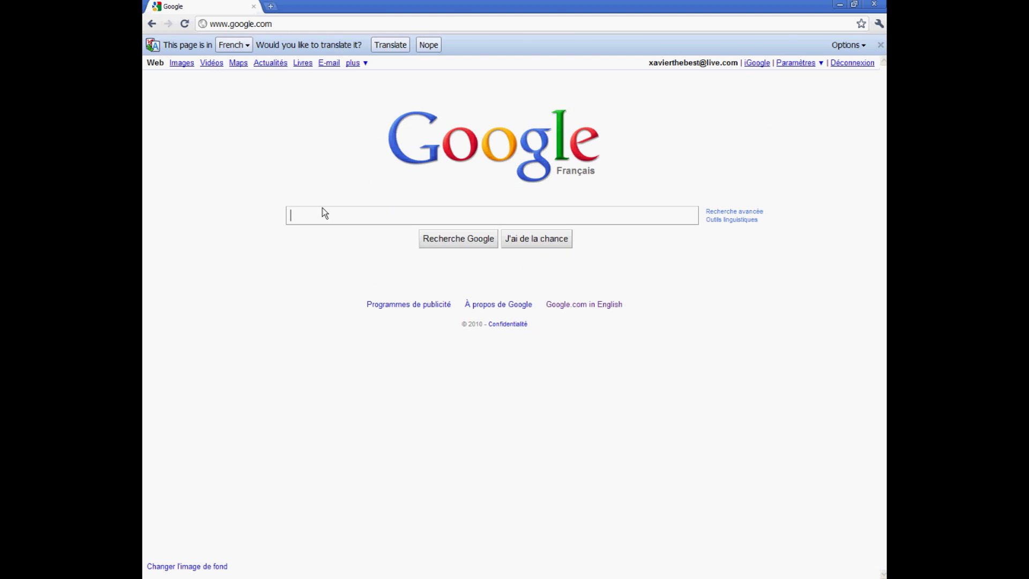
{"action": "type", "text": "piant"}
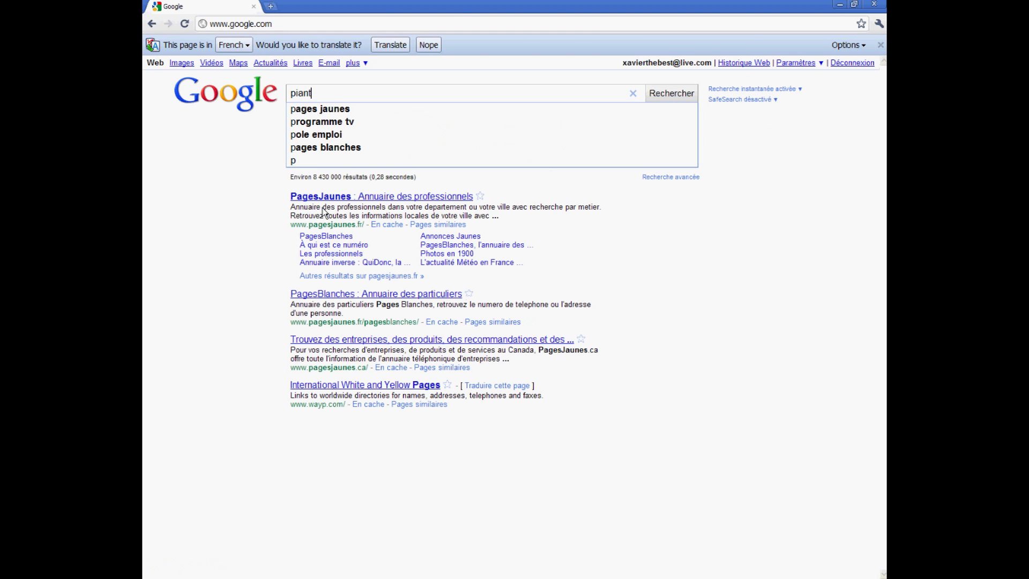
{"action": "key", "text": "BackSpace"}
{"action": "key", "text": "BackSpace"}
{"action": "key", "text": "BackSpace"}
{"action": "key", "text": "BackSpace"}
{"action": "type", "text": "aint.net"}
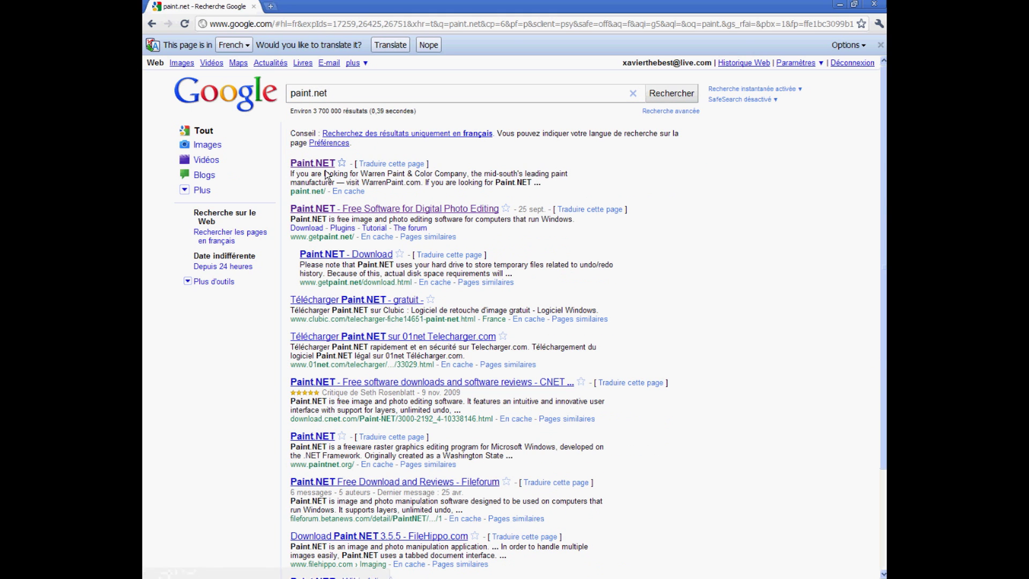
- Open the getpaint.net site from the results, look over its page and Paint.NET v3.5.5 download link, and return to the archive
{"action": "left_click", "coordinate": [331, 214]}
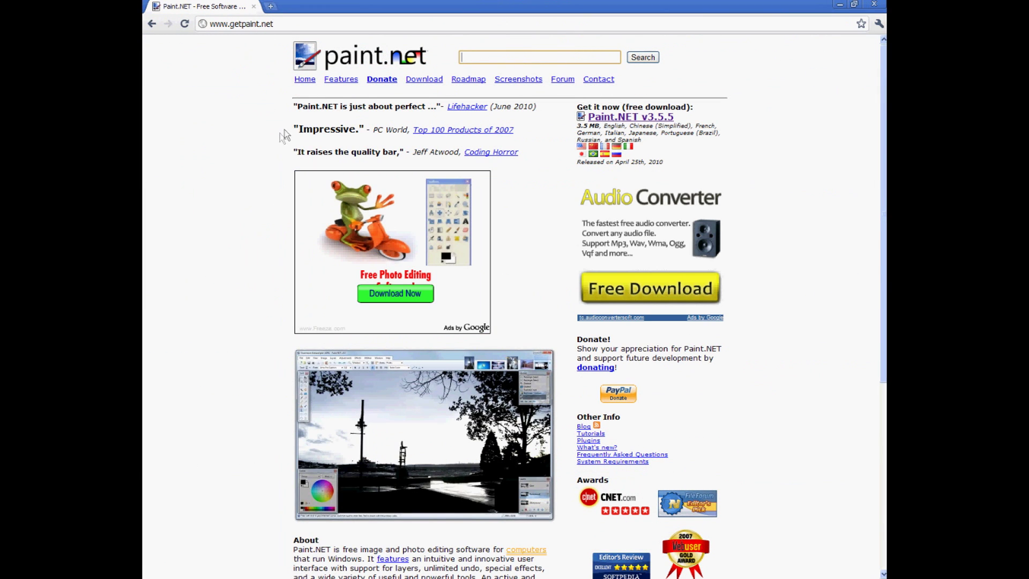
{"action": "scroll", "coordinate": [560, 293], "scroll_direction": "down", "scroll_amount": 5}
{"action": "scroll", "coordinate": [559, 293], "scroll_direction": "down", "scroll_amount": 2}
{"action": "scroll", "coordinate": [560, 293], "scroll_direction": "up", "scroll_amount": 6}
{"action": "left_click", "coordinate": [627, 119]}
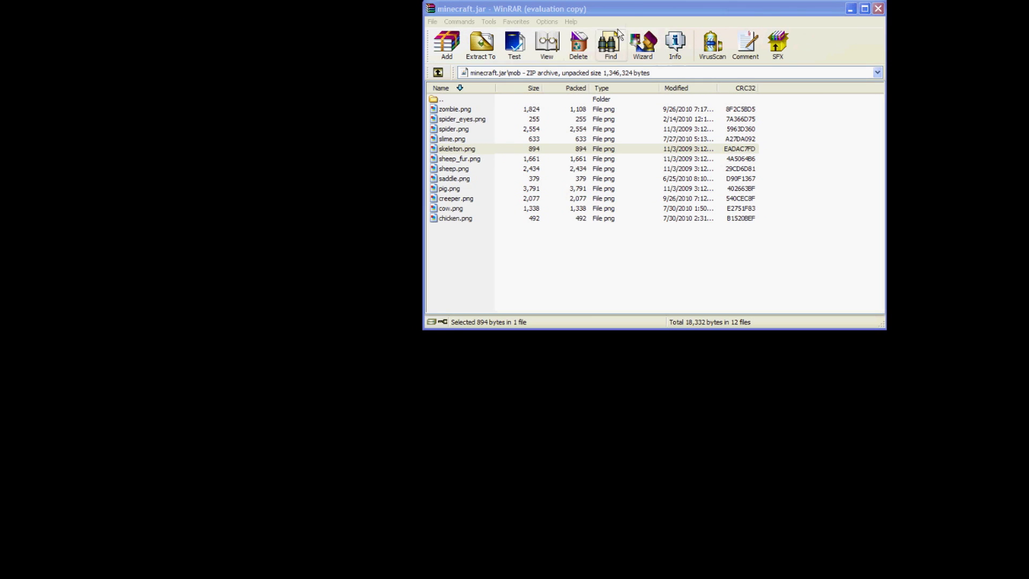
- Extract skeleton.png from the archive's mob folder to the desktop again, replacing the existing copy
{"action": "left_click_drag", "start_coordinate": [634, 9], "coordinate": [443, 21]}
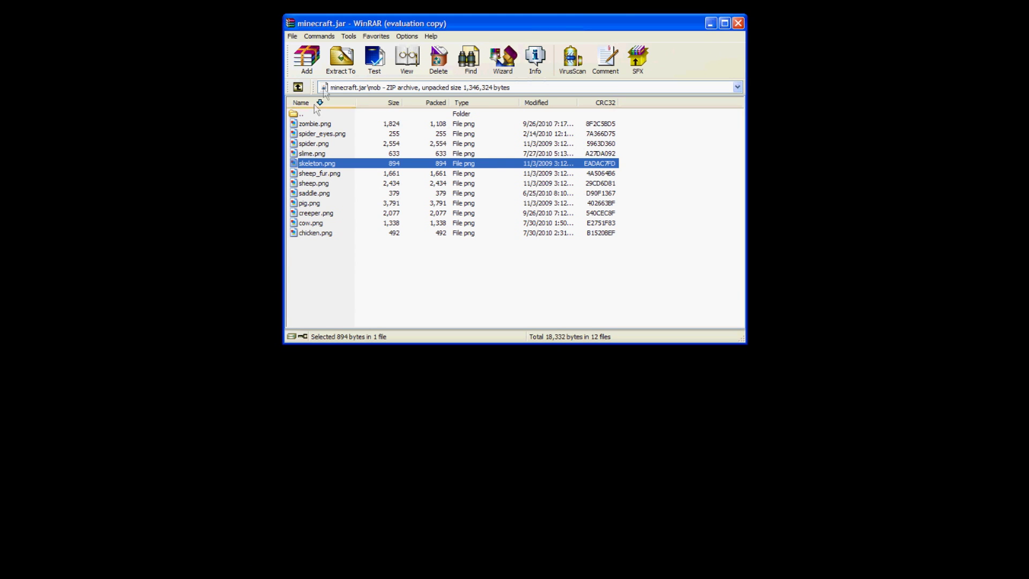
{"action": "mouse_move", "coordinate": [332, 28]}
{"action": "left_mouse_down"}
{"action": "mouse_move", "coordinate": [288, 73]}
{"action": "mouse_move", "coordinate": [320, 42]}
{"action": "left_mouse_up"}
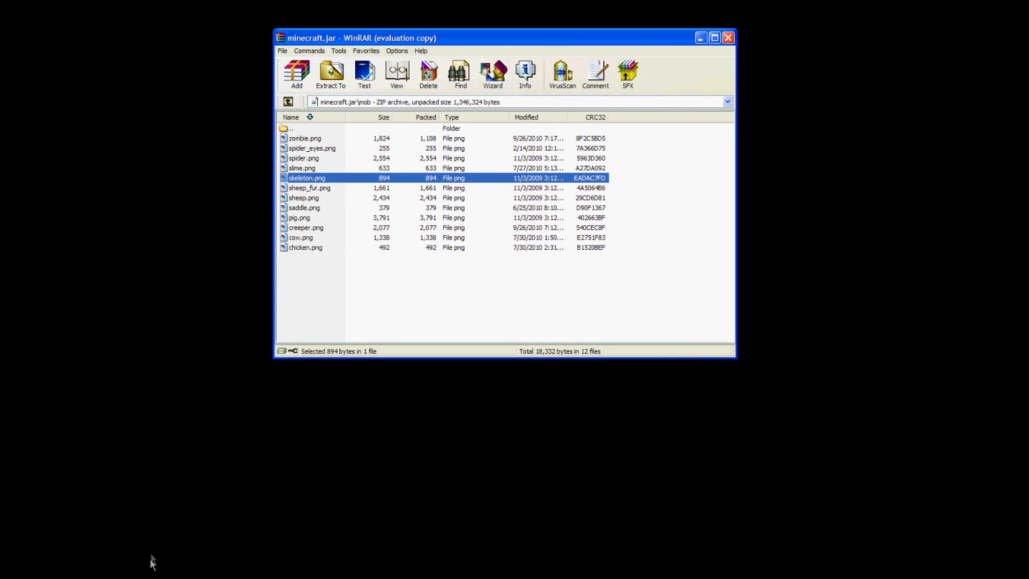
{"action": "left_click", "coordinate": [155, 576]}
{"action": "left_click", "coordinate": [250, 68]}
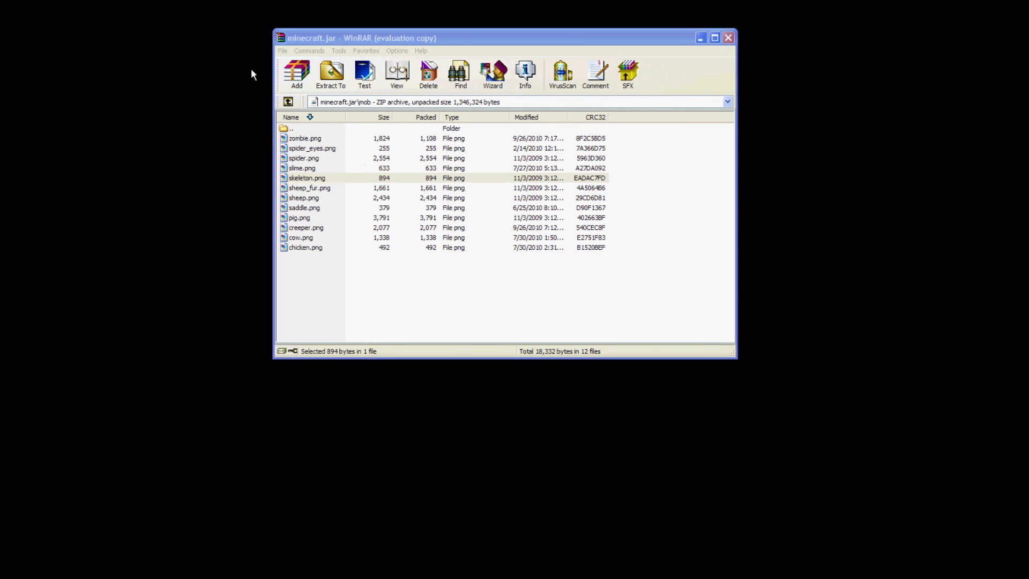
{"action": "left_click", "coordinate": [306, 179]}
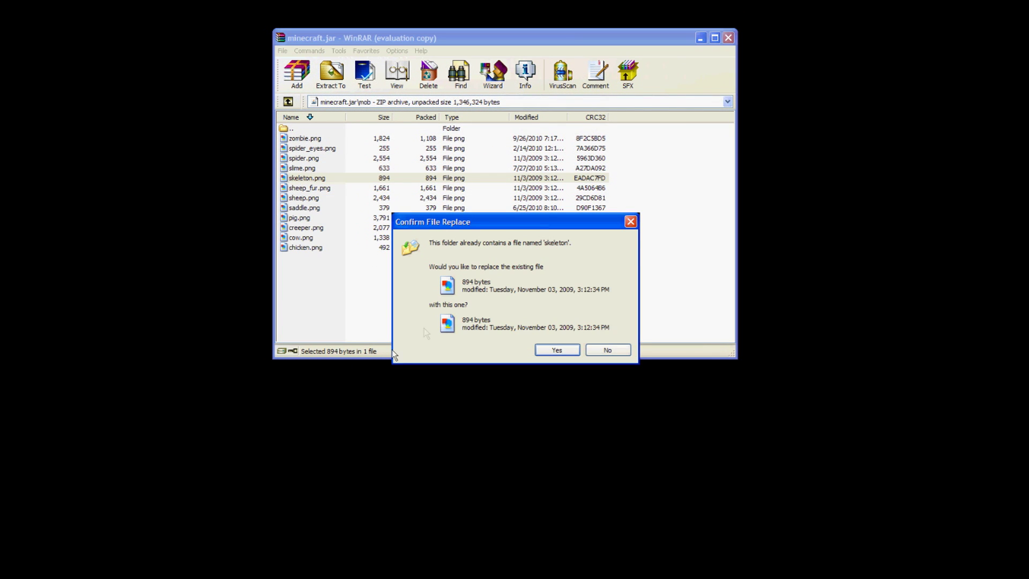
{"action": "left_click", "coordinate": [550, 351]}
- Open the extracted skeleton image from the desktop in Paint.NET for pixel-level editing
{"action": "left_click_drag", "start_coordinate": [221, 290], "coordinate": [219, 421]}
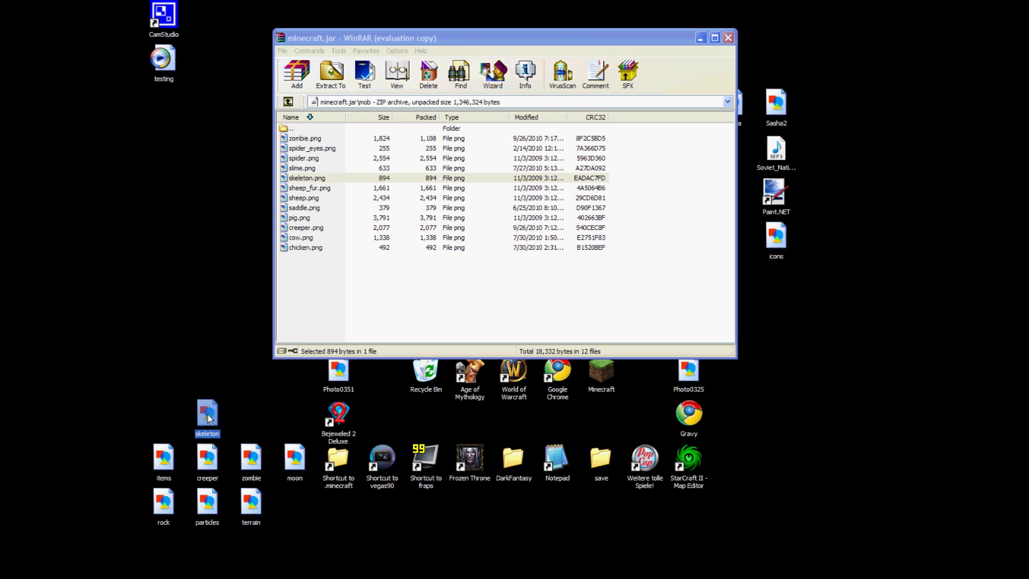
{"action": "mouse_move", "coordinate": [213, 418]}
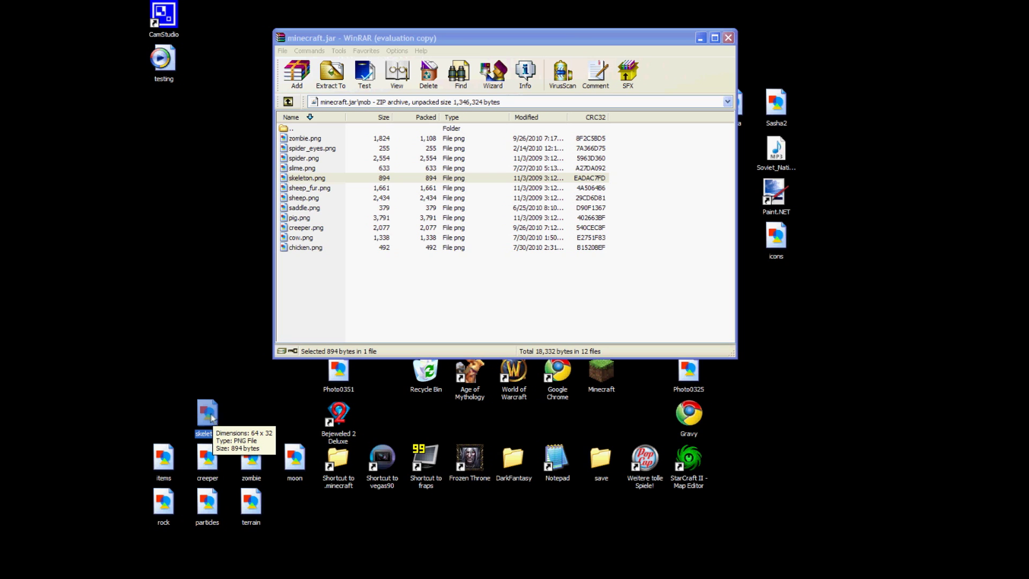
{"action": "right_click", "coordinate": [207, 414]}
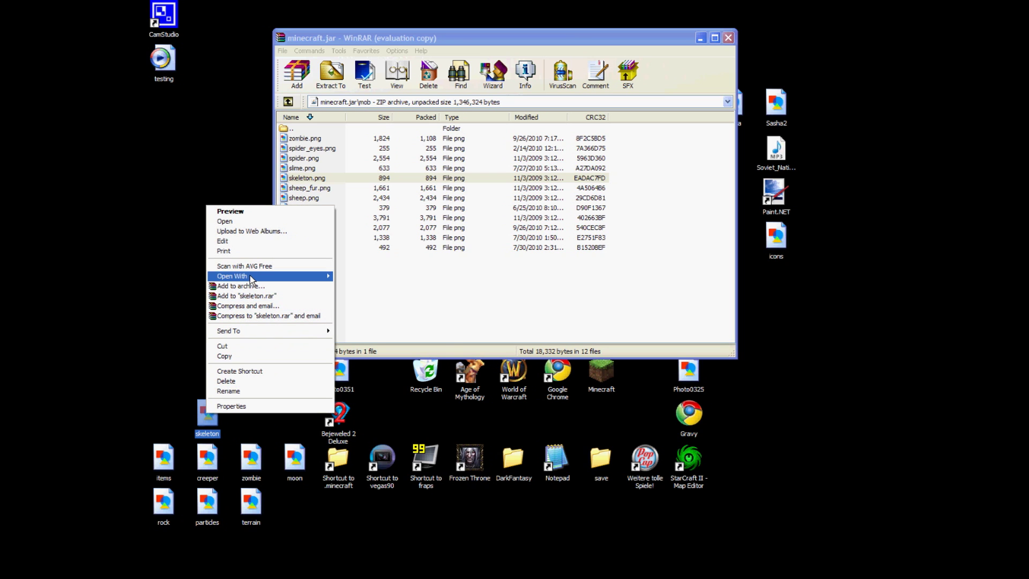
{"action": "mouse_move", "coordinate": [249, 278]}
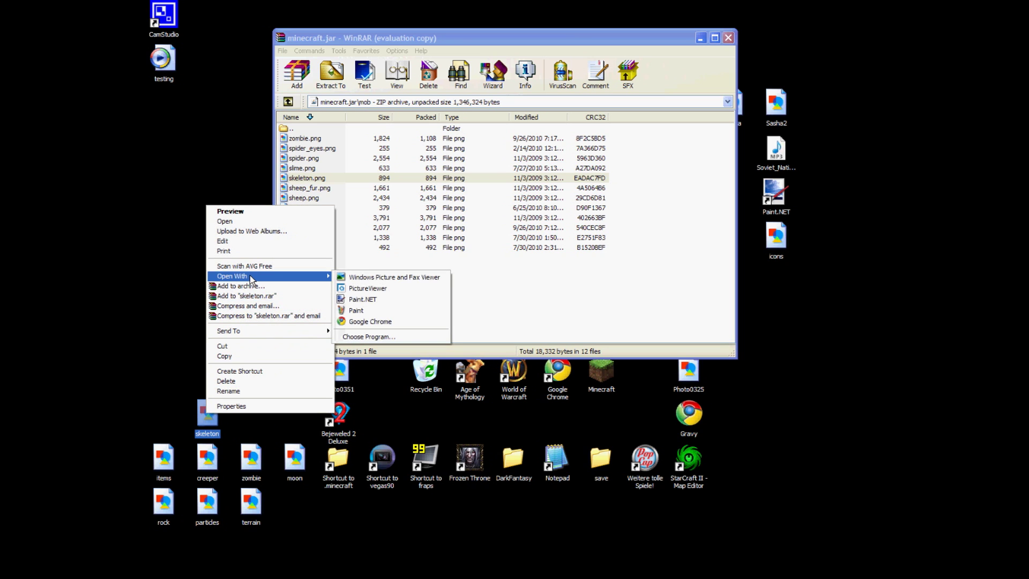
{"action": "left_click", "coordinate": [365, 302]}
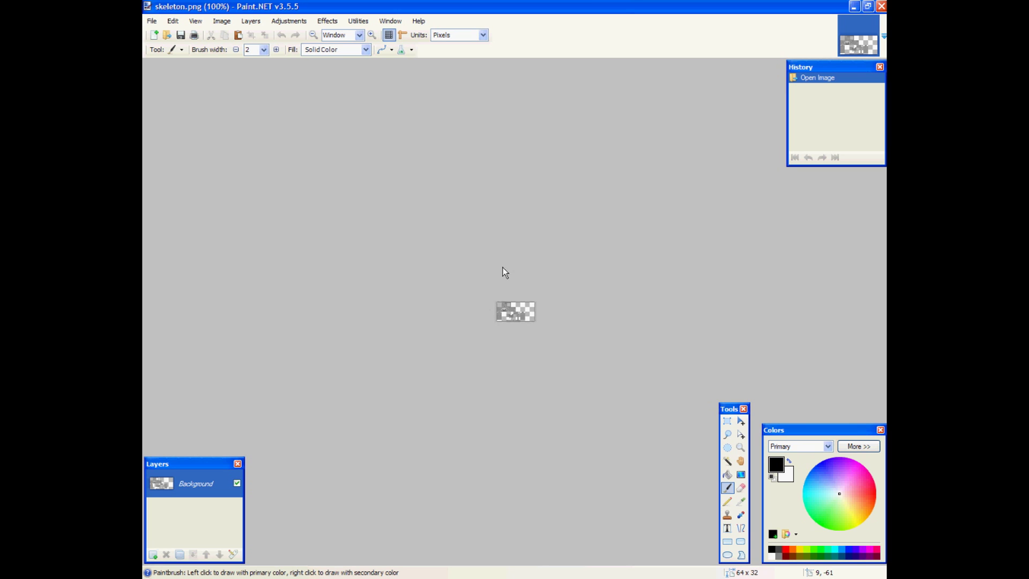
{"action": "scroll", "coordinate": [503, 268], "scroll_direction": "up", "scroll_amount": 5}
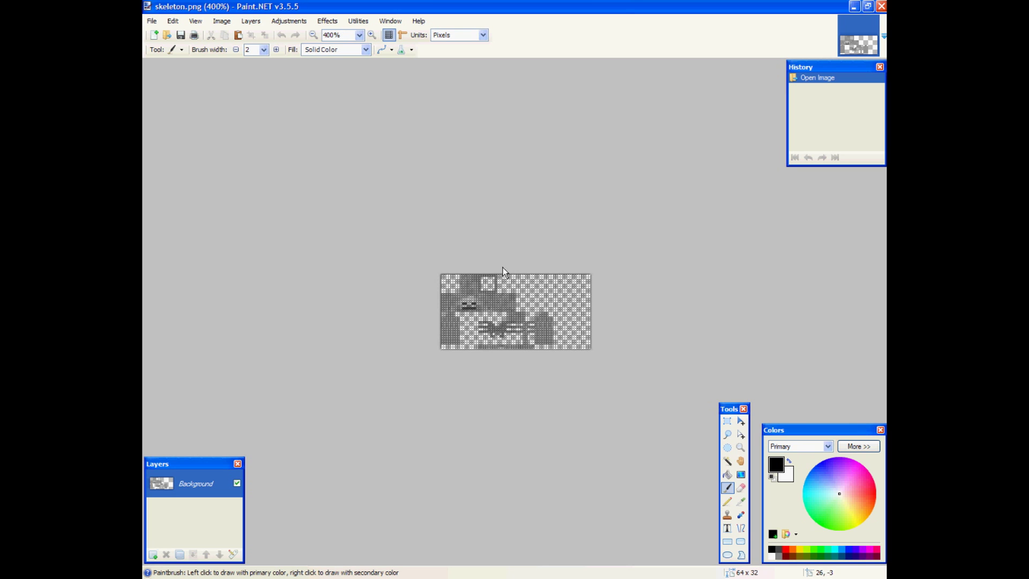
{"action": "scroll", "coordinate": [502, 268], "scroll_direction": "up", "scroll_amount": 5}
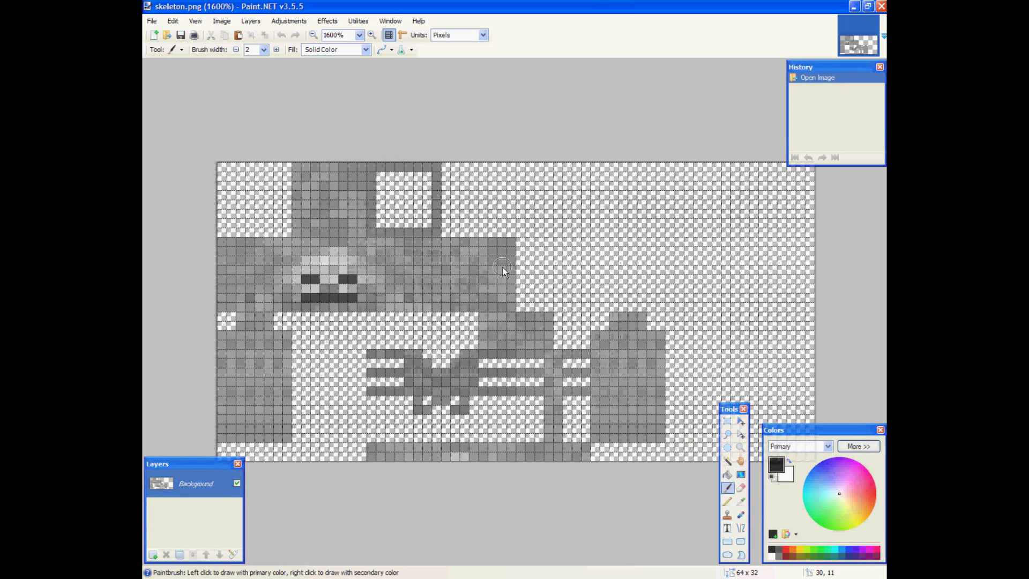
{"action": "scroll", "coordinate": [503, 268], "scroll_direction": "up", "scroll_amount": 1}
{"action": "scroll", "coordinate": [502, 267], "scroll_direction": "down", "scroll_amount": 1}
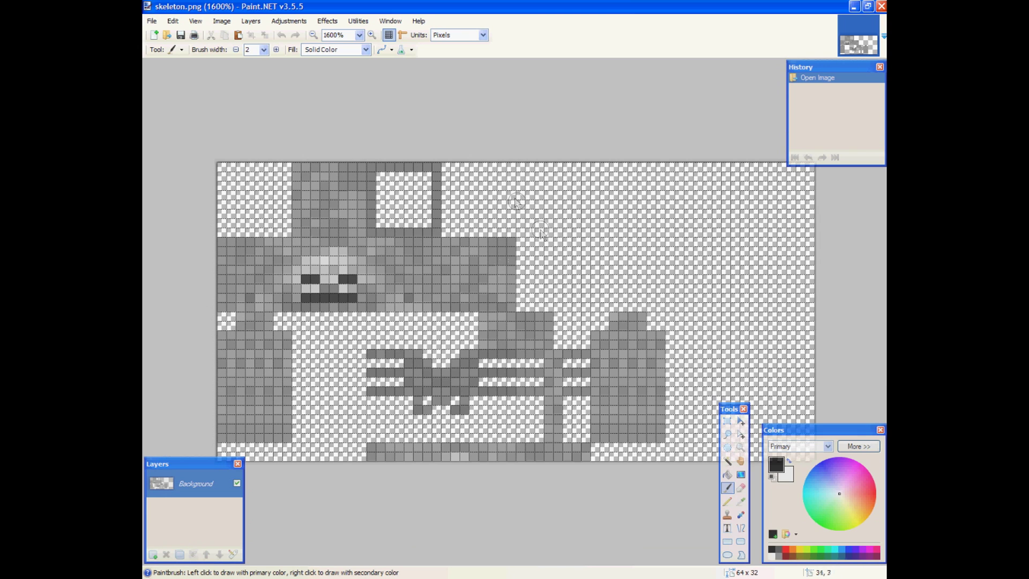
{"action": "left_click", "coordinate": [741, 434]}
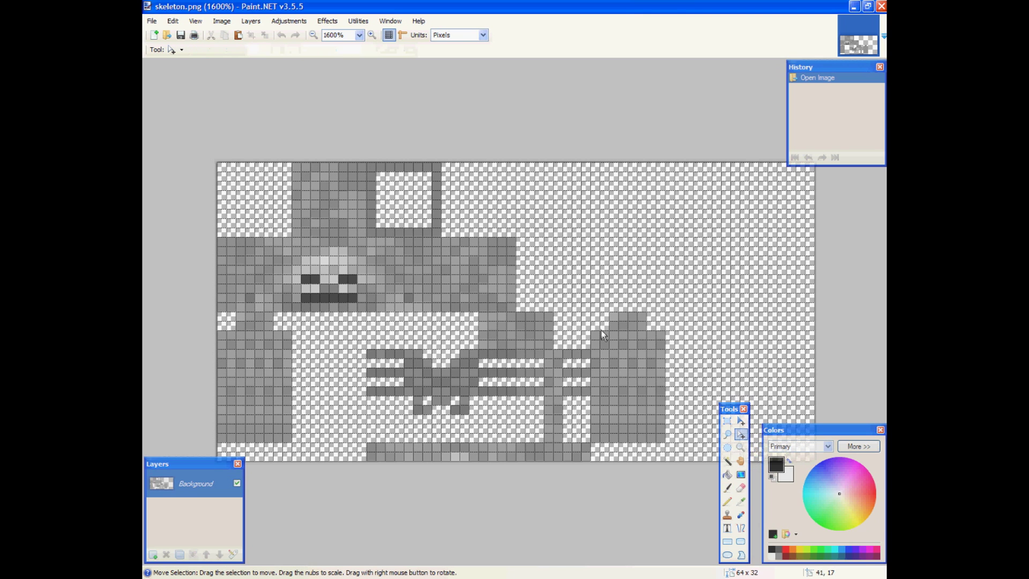
{"action": "key", "text": "ctrl+a"}
{"action": "left_click_drag", "start_coordinate": [601, 323], "coordinate": [597, 323]}
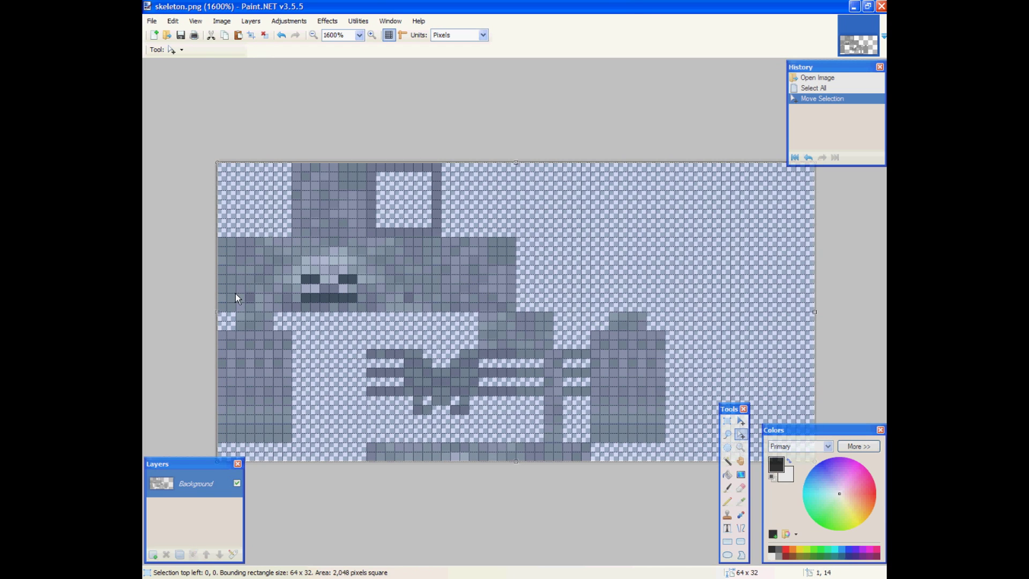
{"action": "left_click", "coordinate": [192, 294]}
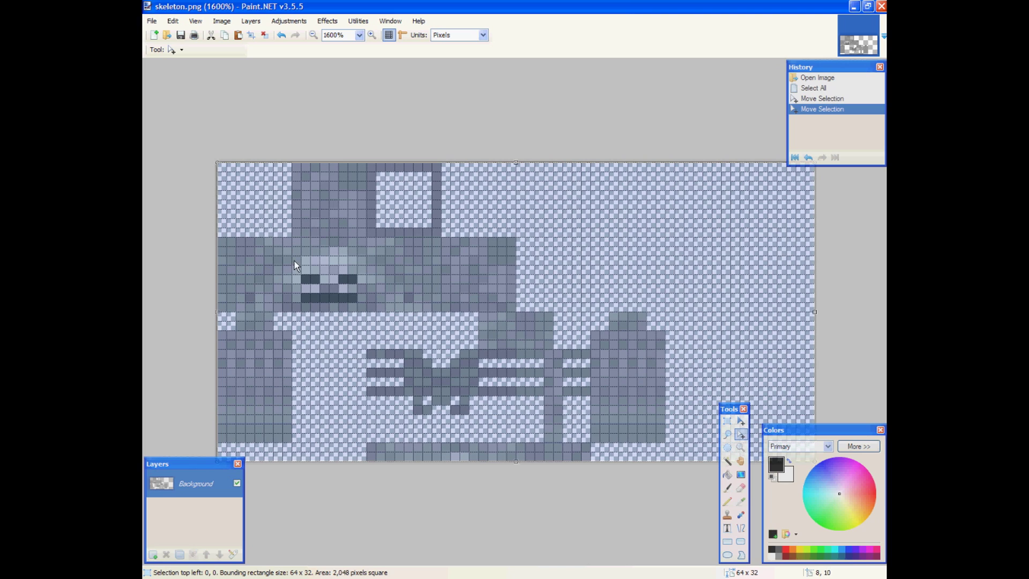
{"action": "left_click_drag", "start_coordinate": [353, 307], "coordinate": [417, 307]}
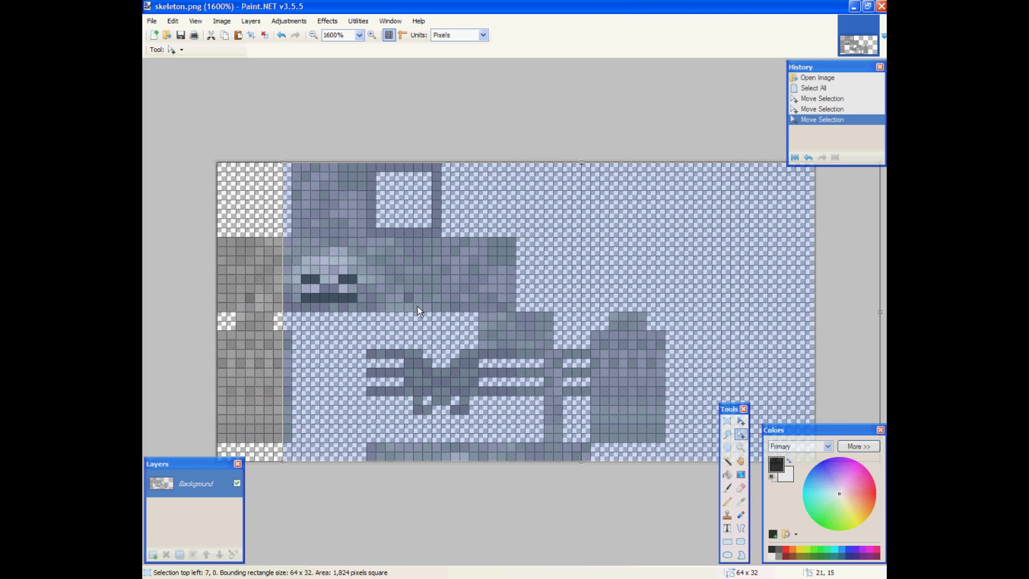
{"action": "left_click_drag", "start_coordinate": [432, 255], "coordinate": [368, 261]}
{"action": "left_click", "coordinate": [357, 123]}
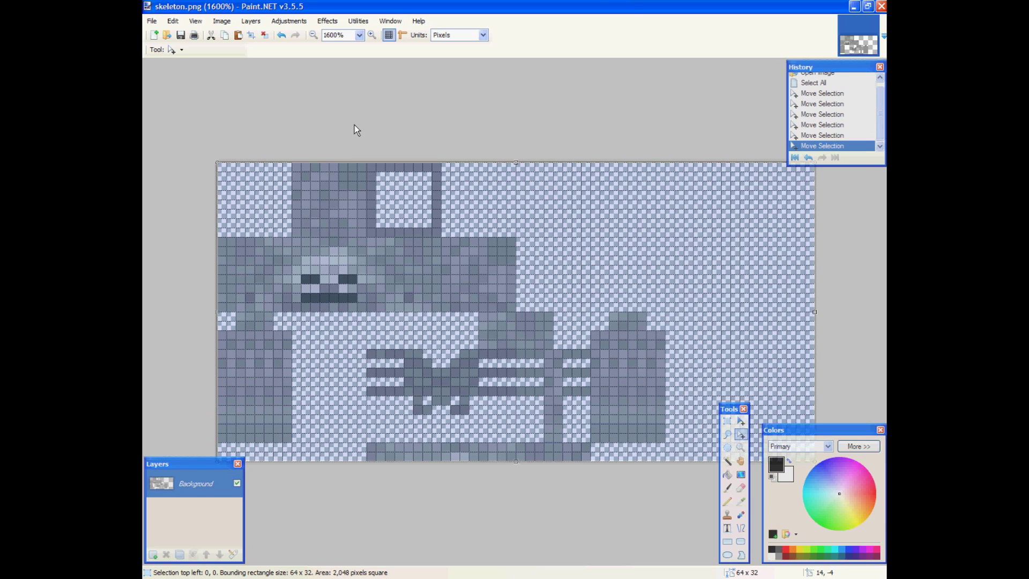
{"action": "left_click", "coordinate": [355, 124]}
{"action": "left_click", "coordinate": [807, 157]}
{"action": "left_click", "coordinate": [808, 158]}
{"action": "left_click", "coordinate": [807, 158]}
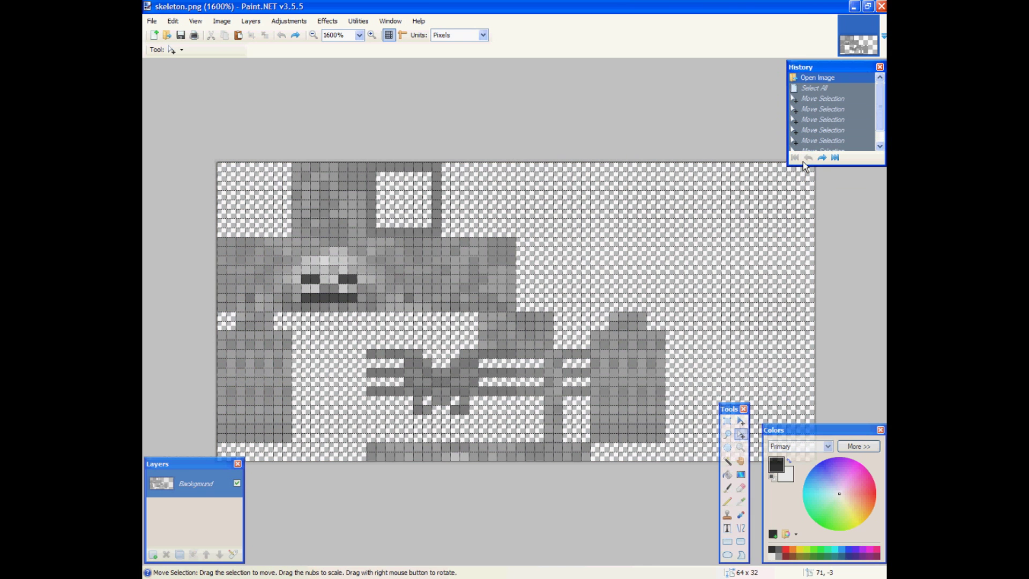
- Select the entire skeleton image and switch to the Pencil tool
{"action": "key", "text": "ctrl+a"}
{"action": "left_click", "coordinate": [661, 109]}
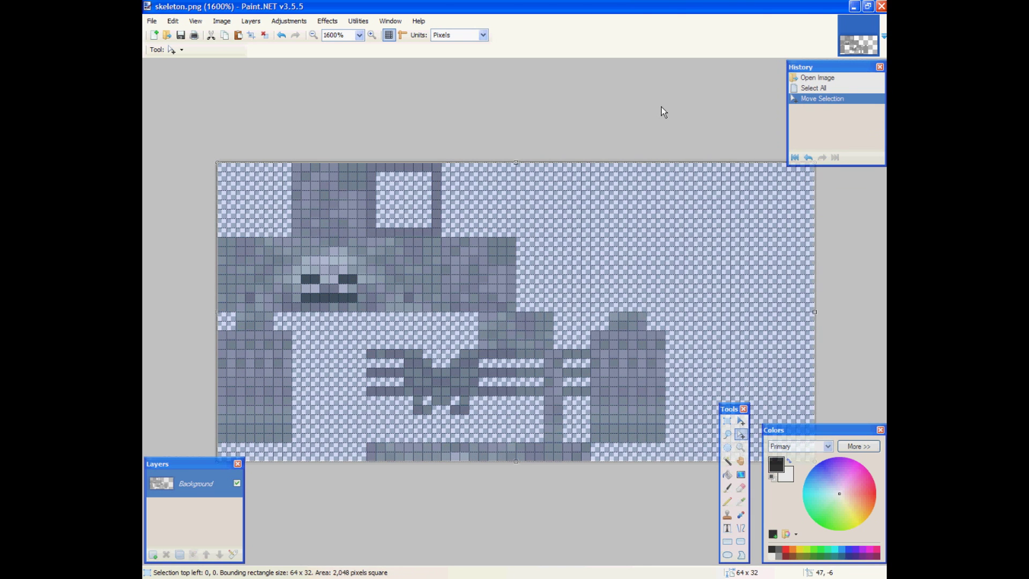
{"action": "left_click", "coordinate": [727, 501]}
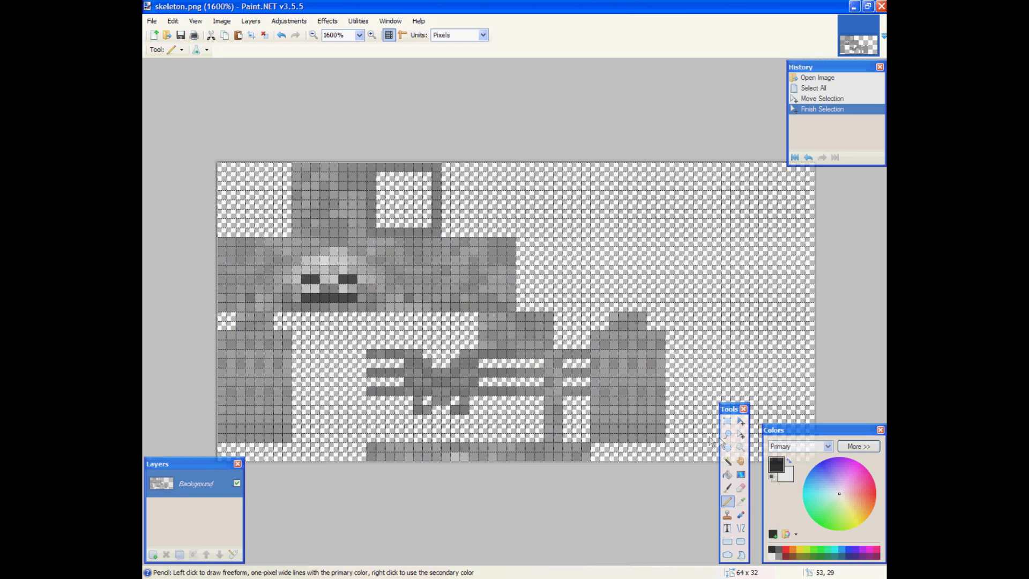
- Expand the color options and set the primary color to dark red, hex 961B0D
{"action": "left_click", "coordinate": [858, 447]}
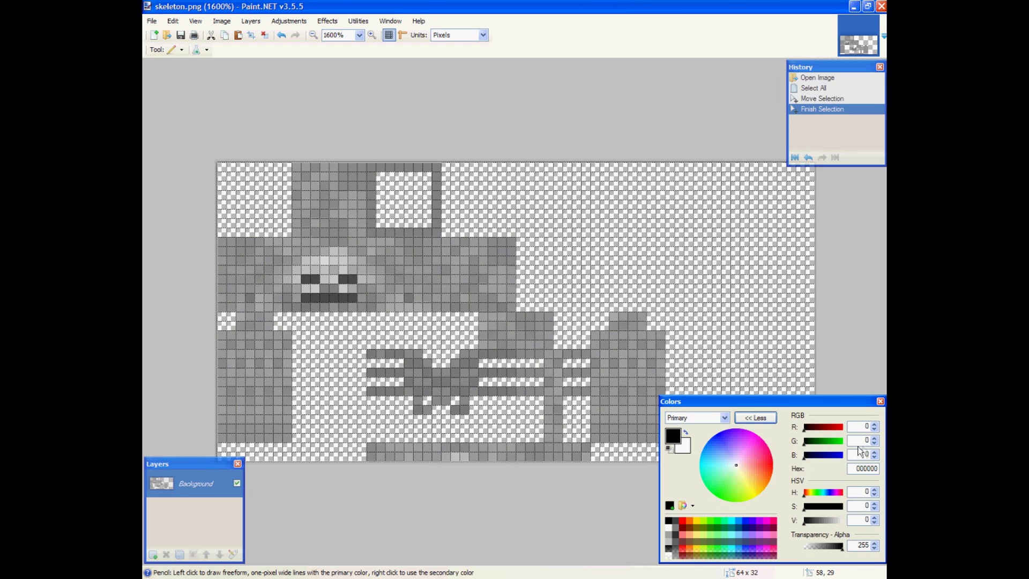
{"action": "left_click_drag", "start_coordinate": [741, 465], "coordinate": [768, 463]}
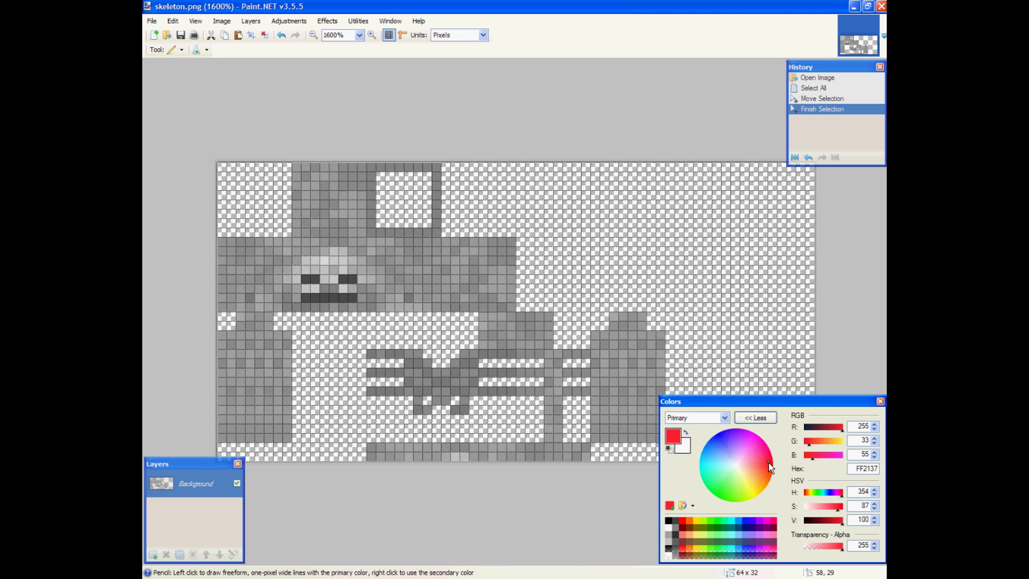
{"action": "left_click_drag", "start_coordinate": [826, 429], "coordinate": [806, 457]}
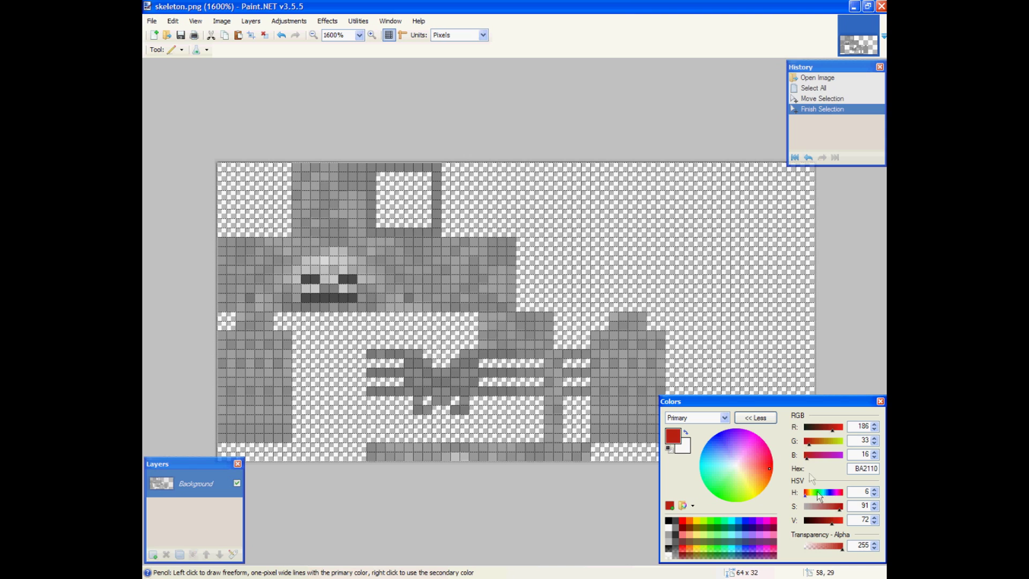
{"action": "left_click_drag", "start_coordinate": [820, 523], "coordinate": [828, 523]}
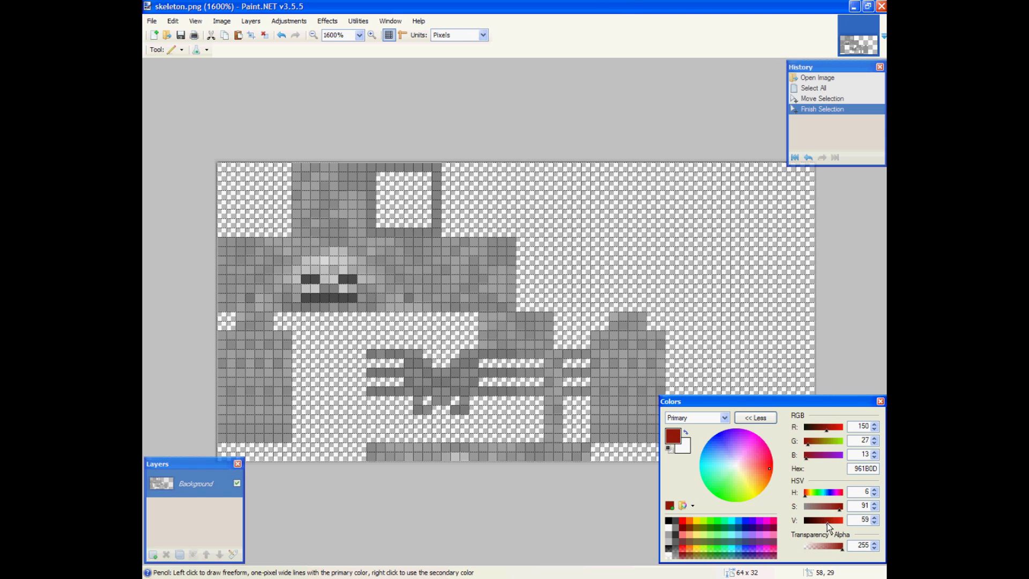
- Recolor the dark pixels of the skeleton's two eyes and its mouth row with the dark red pencil
{"action": "left_click", "coordinate": [309, 280]}
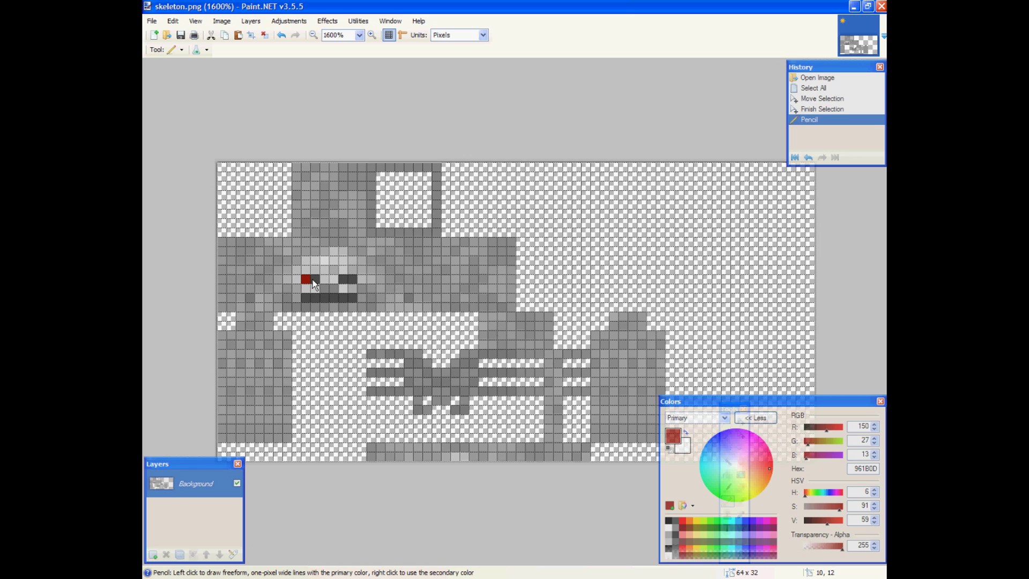
{"action": "left_click", "coordinate": [313, 280]}
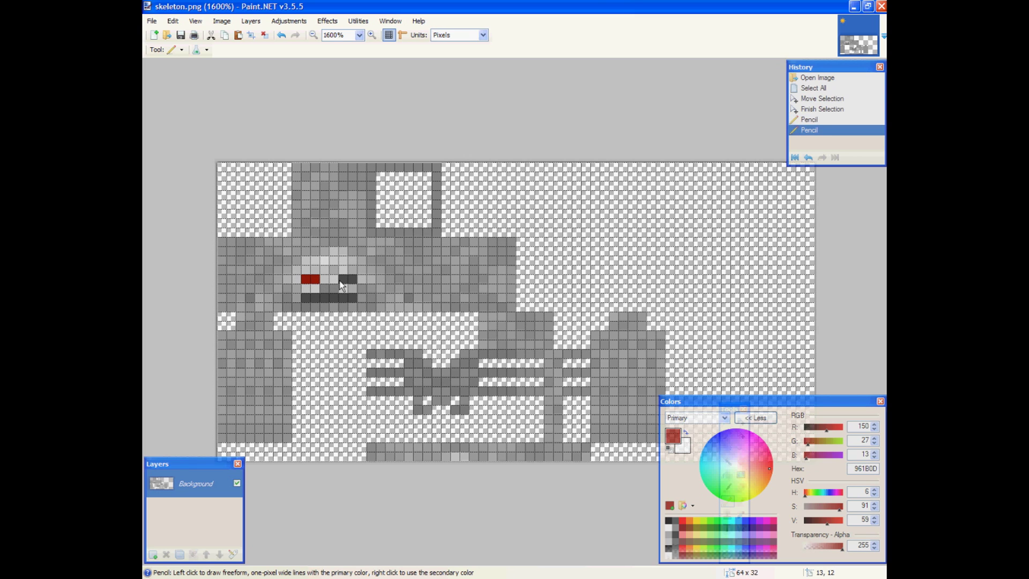
{"action": "left_click", "coordinate": [341, 279]}
{"action": "left_click", "coordinate": [352, 279]}
{"action": "left_click", "coordinate": [349, 298]}
{"action": "left_click", "coordinate": [345, 298]}
{"action": "left_click", "coordinate": [325, 299]}
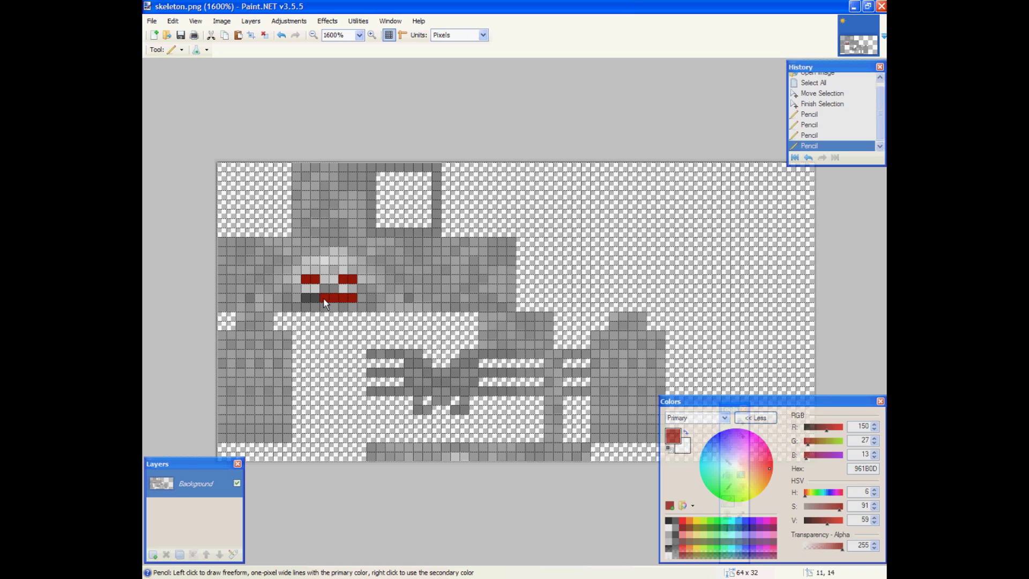
{"action": "left_click", "coordinate": [308, 298]}
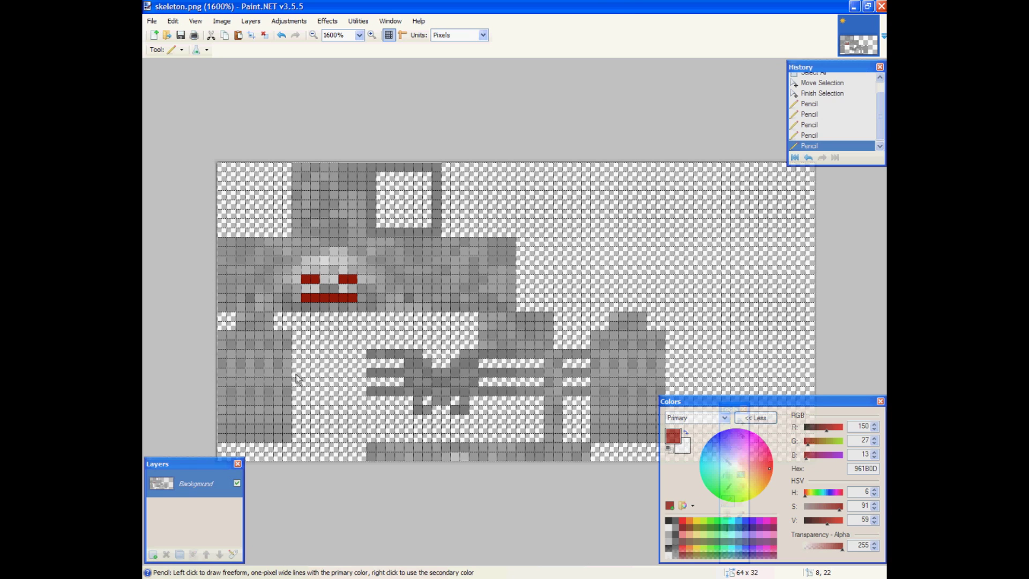
- Apply a Hue / Saturation adjustment to the skeleton image with saturation 97, hue 0 and lightness 0
{"action": "left_click", "coordinate": [251, 22]}
{"action": "mouse_move", "coordinate": [278, 23]}
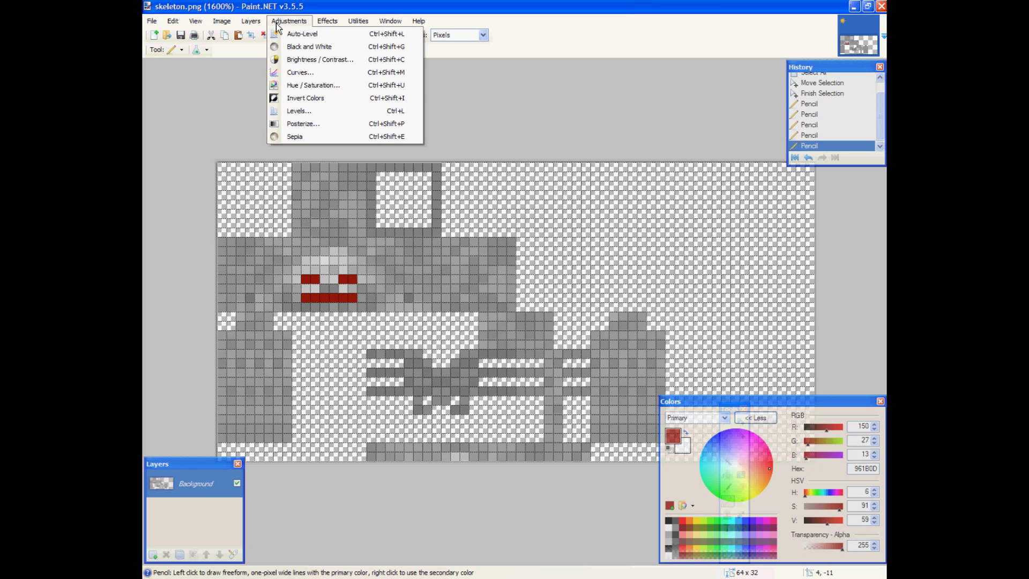
{"action": "left_click", "coordinate": [299, 84]}
{"action": "left_click_drag", "start_coordinate": [471, 227], "coordinate": [495, 64]}
{"action": "mouse_move", "coordinate": [513, 100]}
{"action": "left_mouse_down"}
{"action": "mouse_move", "coordinate": [564, 101]}
{"action": "mouse_move", "coordinate": [489, 101]}
{"action": "mouse_move", "coordinate": [583, 98]}
{"action": "mouse_move", "coordinate": [459, 100]}
{"action": "mouse_move", "coordinate": [544, 103]}
{"action": "mouse_move", "coordinate": [516, 105]}
{"action": "mouse_move", "coordinate": [526, 122]}
{"action": "mouse_move", "coordinate": [570, 124]}
{"action": "mouse_move", "coordinate": [448, 121]}
{"action": "mouse_move", "coordinate": [509, 119]}
{"action": "left_mouse_up"}
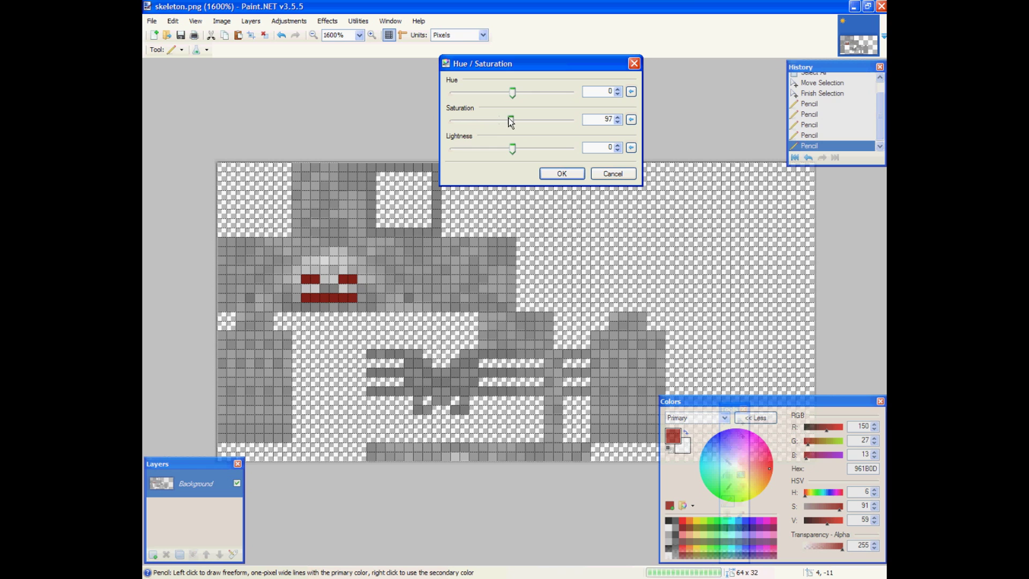
{"action": "mouse_move", "coordinate": [514, 150]}
{"action": "left_mouse_down"}
{"action": "mouse_move", "coordinate": [607, 155]}
{"action": "mouse_move", "coordinate": [453, 156]}
{"action": "mouse_move", "coordinate": [513, 157]}
{"action": "left_mouse_up"}
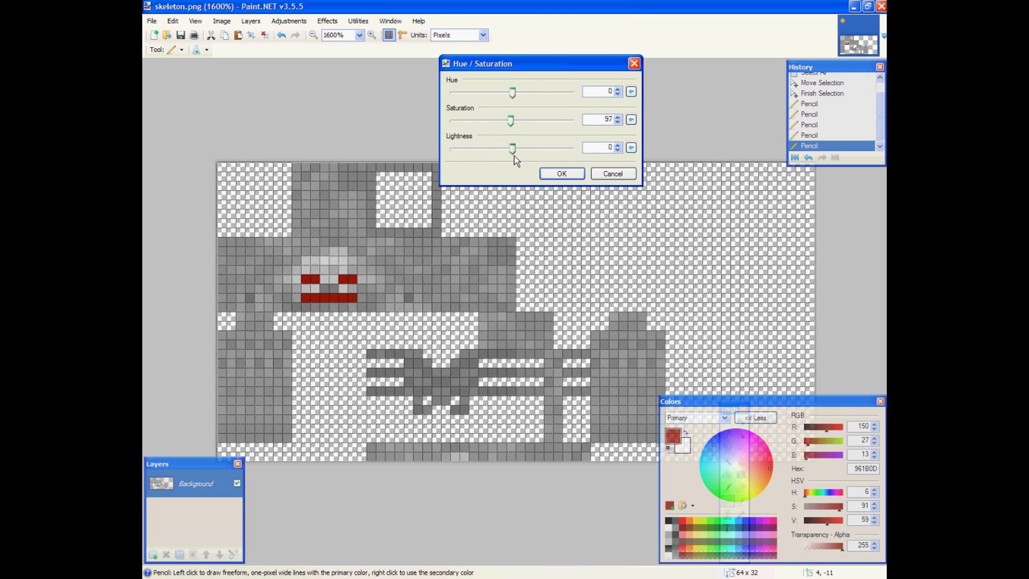
{"action": "left_click", "coordinate": [549, 172]}
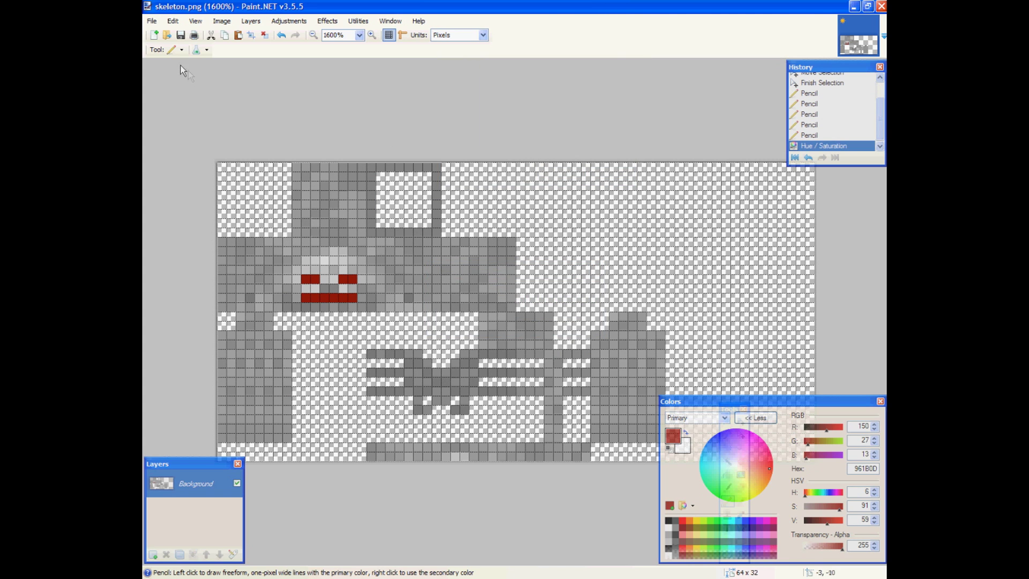
- Save skeleton.png with auto-detected bit depth and close the image editor
{"action": "left_click", "coordinate": [148, 24]}
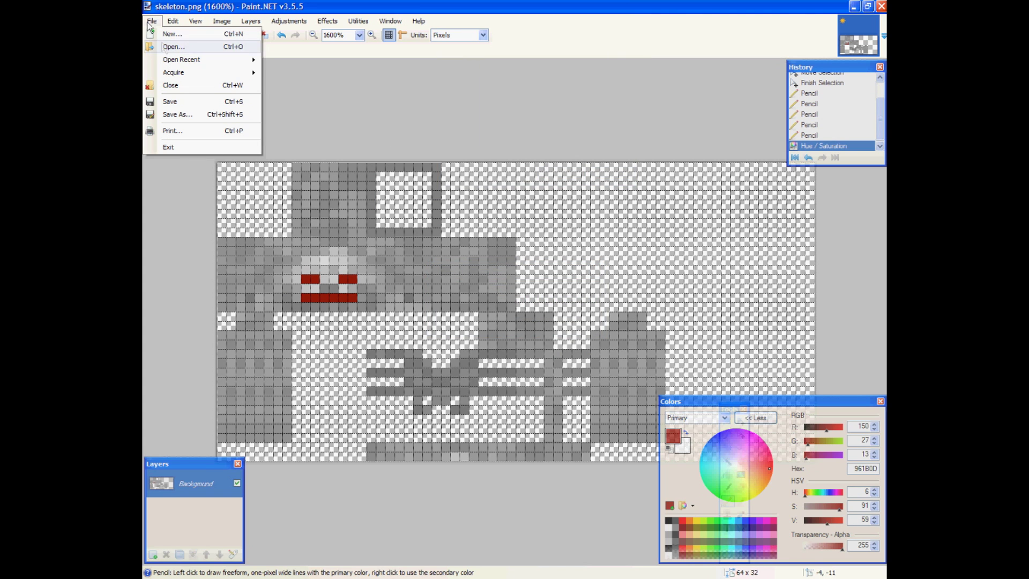
{"action": "left_click", "coordinate": [207, 106]}
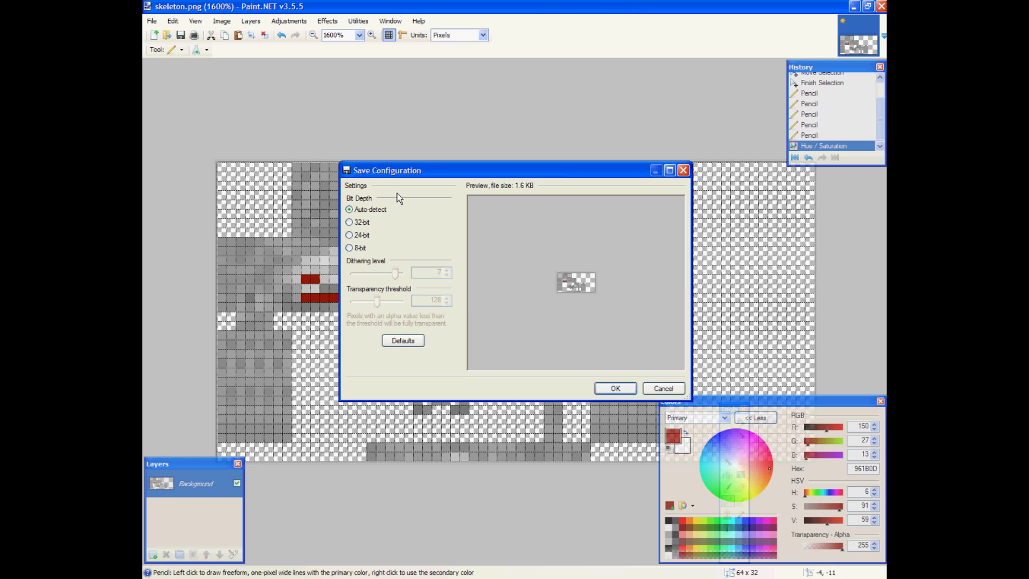
{"action": "left_click", "coordinate": [611, 388]}
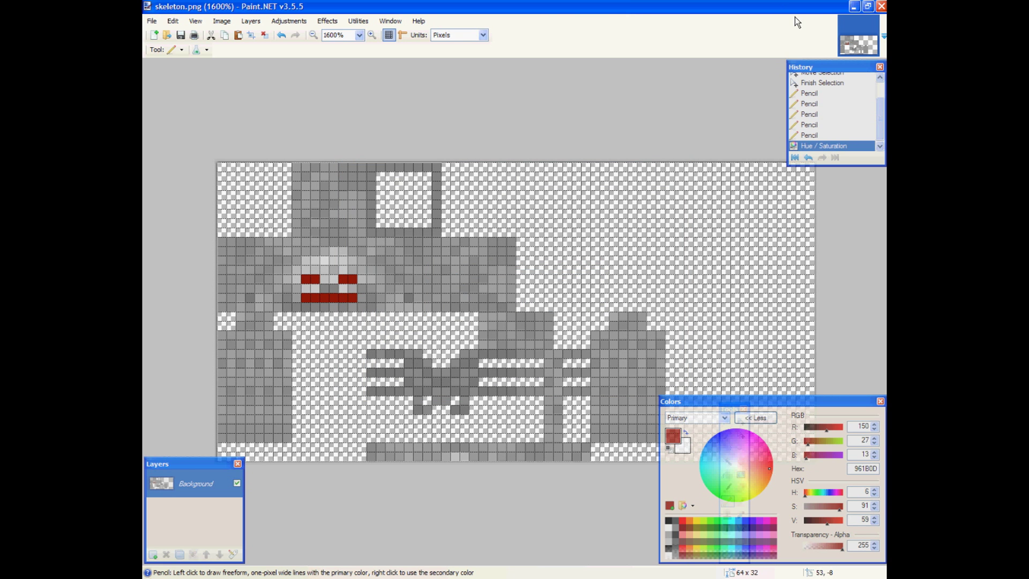
{"action": "left_click", "coordinate": [882, 6]}
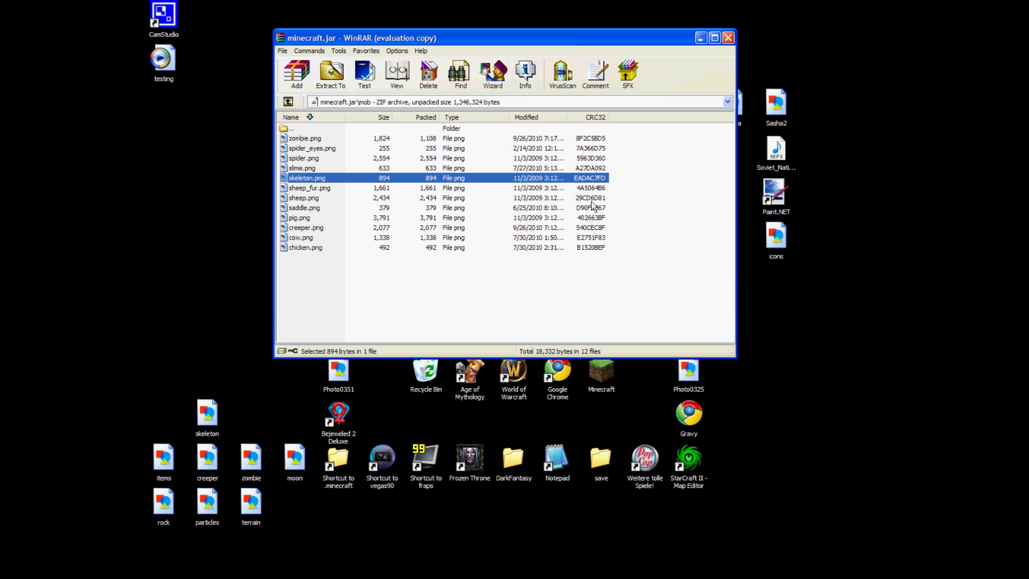
- Add the edited skeleton image from the desktop to the mob folder of minecraft.jar, replacing the existing file
{"action": "left_click_drag", "start_coordinate": [204, 420], "coordinate": [294, 297]}
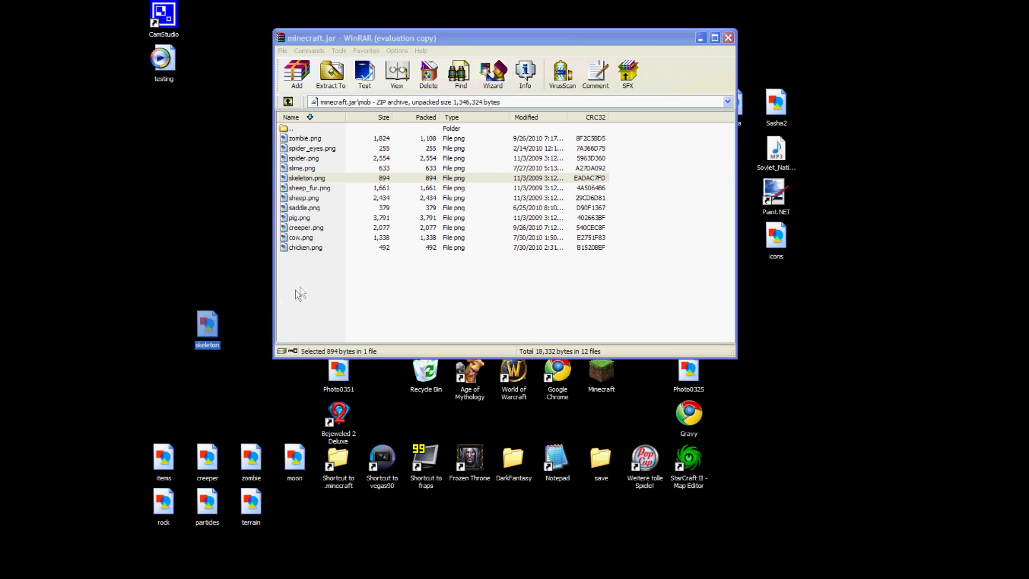
{"action": "left_click_drag", "start_coordinate": [349, 276], "coordinate": [349, 275]}
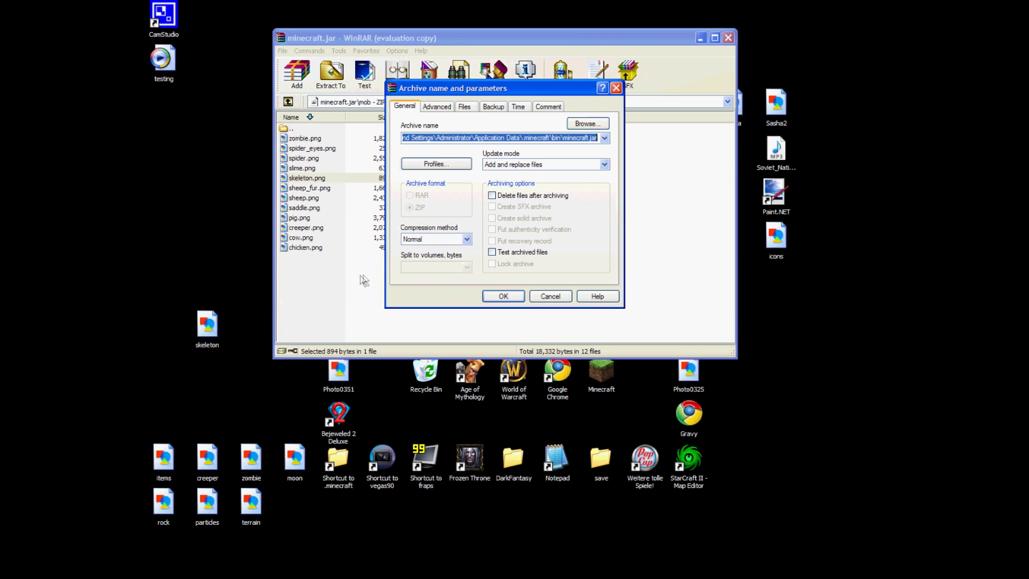
{"action": "left_click", "coordinate": [504, 298]}
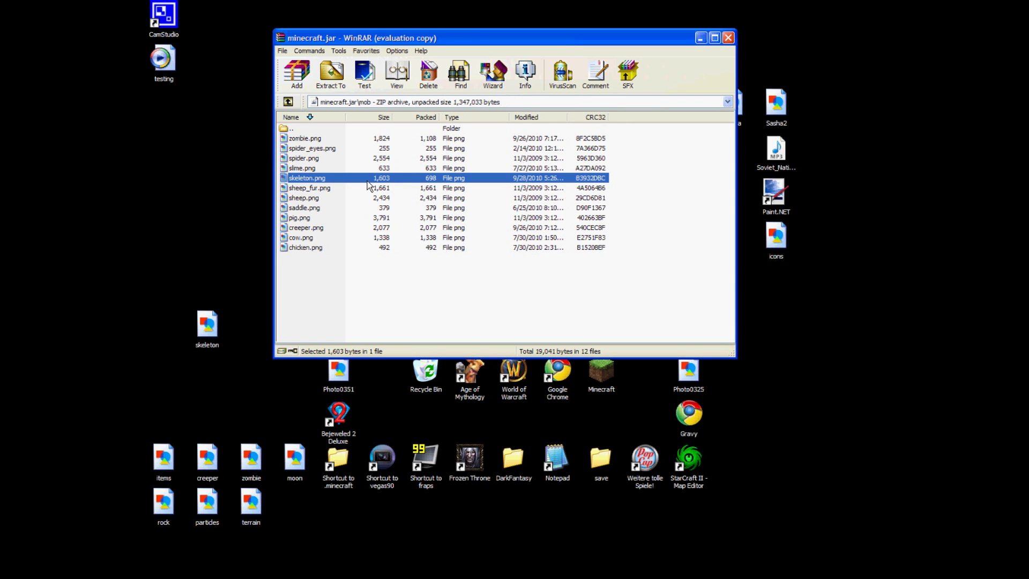
- Open items.png from the archive's gui folder in Paint.NET
{"action": "left_click", "coordinate": [288, 102]}
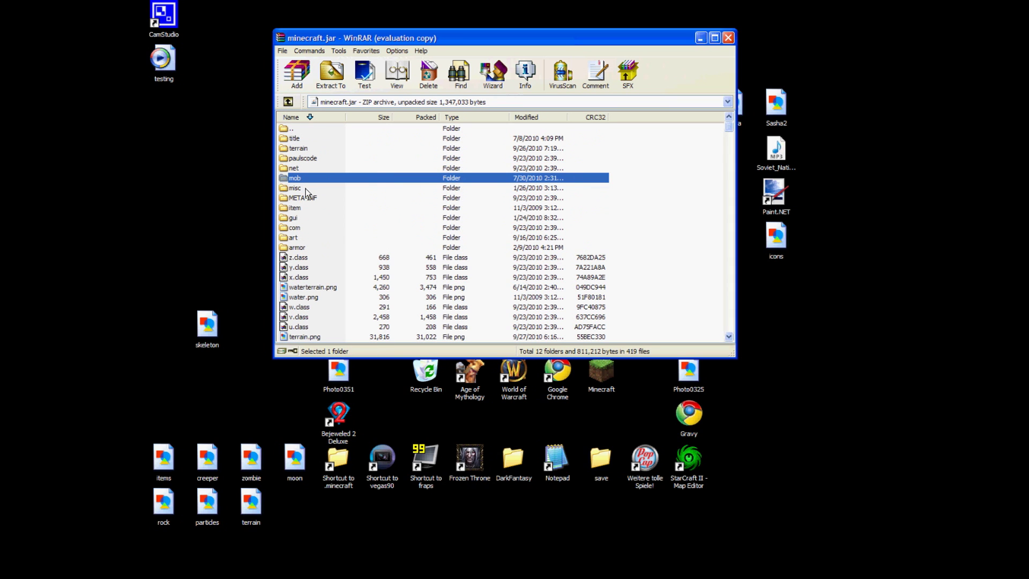
{"action": "double_click", "coordinate": [294, 218]}
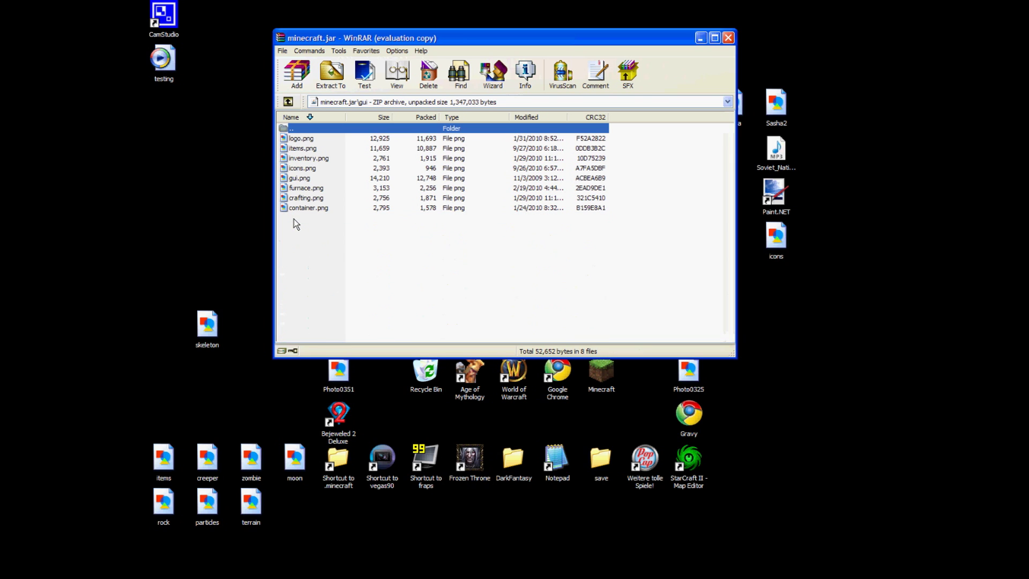
{"action": "left_click", "coordinate": [296, 150]}
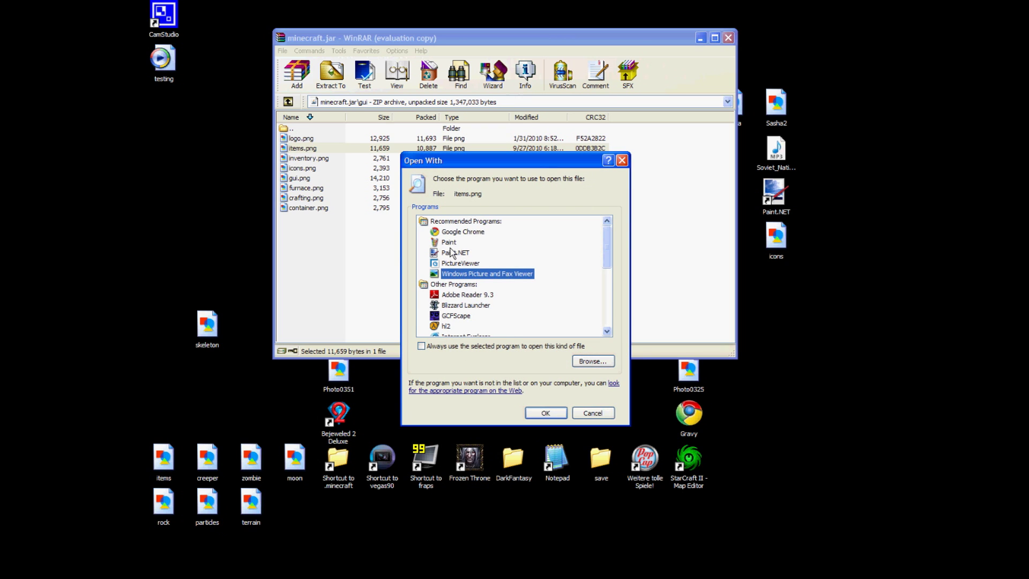
{"action": "left_click", "coordinate": [452, 253]}
{"action": "left_click", "coordinate": [542, 412]}
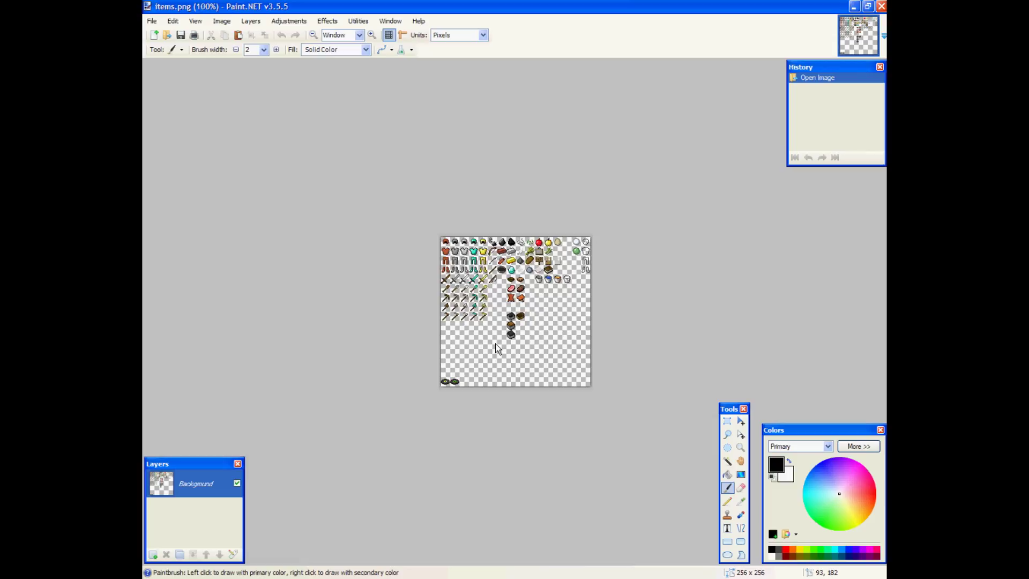
- Examine the minecart, tool and armor sprites in items.png at 1200% magnification
{"action": "scroll", "coordinate": [496, 344], "scroll_direction": "up", "scroll_amount": 6}
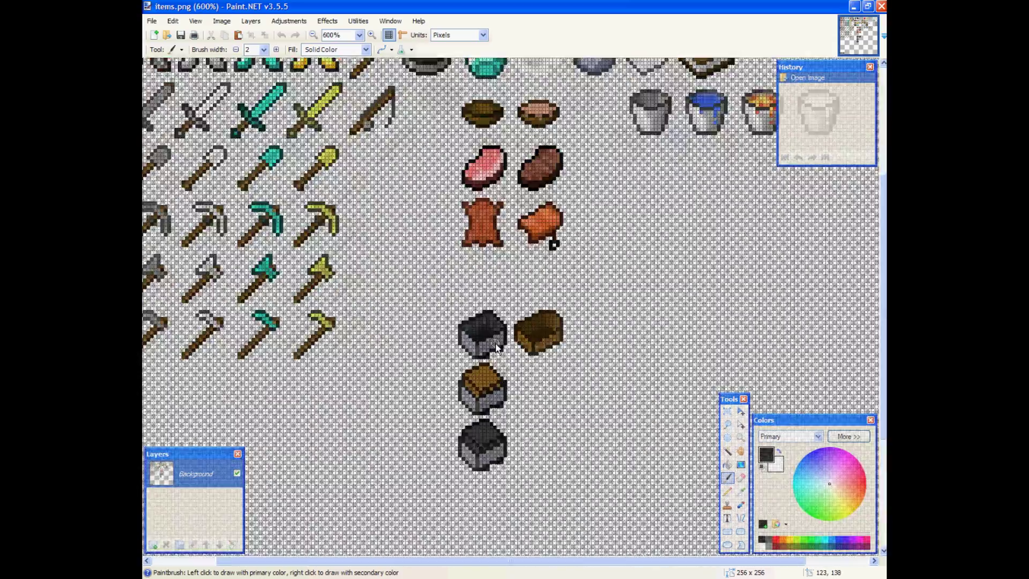
{"action": "scroll", "coordinate": [495, 343], "scroll_direction": "up", "scroll_amount": 3}
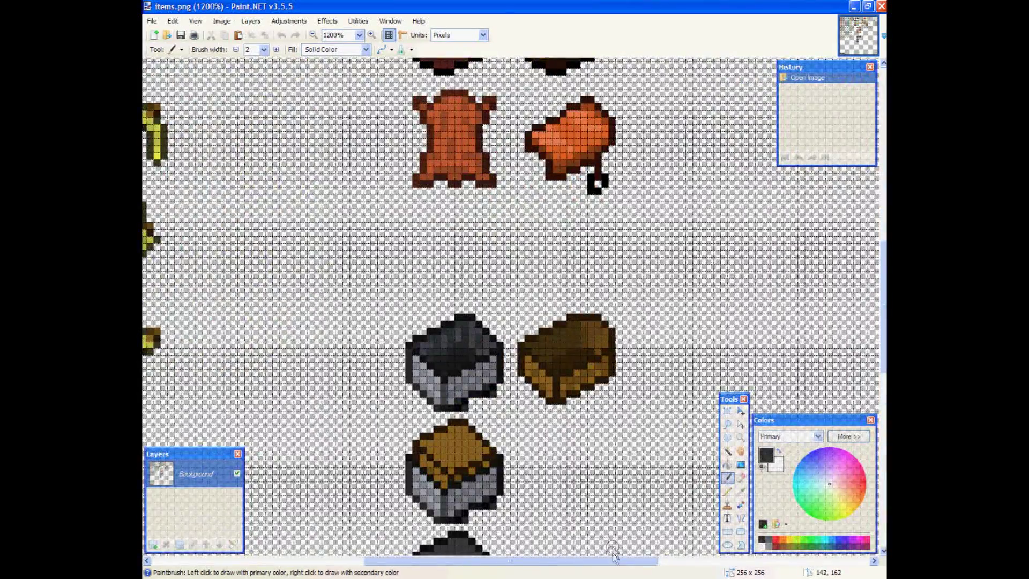
{"action": "left_click_drag", "start_coordinate": [610, 564], "coordinate": [346, 560]}
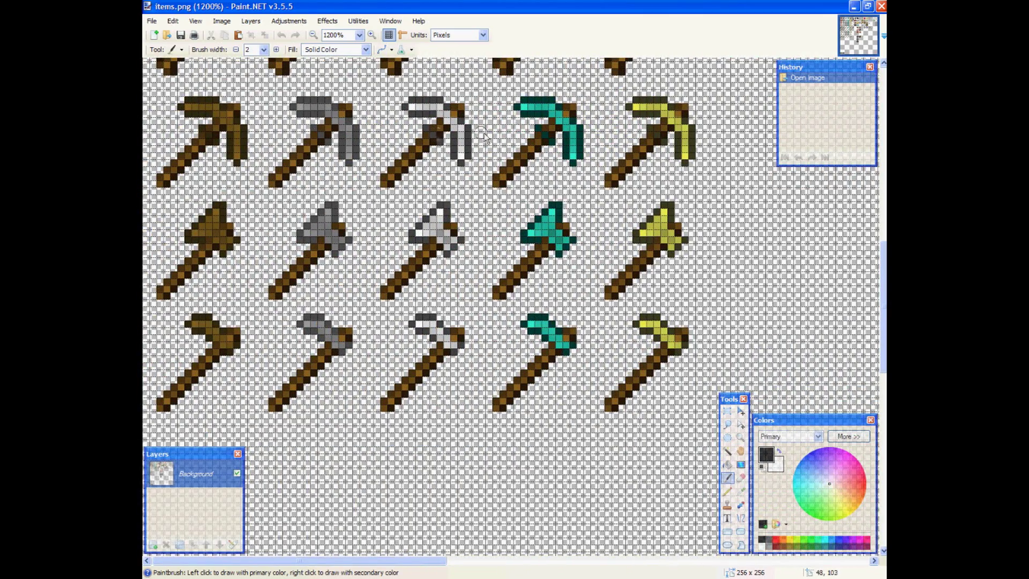
{"action": "scroll", "coordinate": [552, 193], "scroll_direction": "up", "scroll_amount": 5}
{"action": "scroll", "coordinate": [528, 258], "scroll_direction": "down", "scroll_amount": 3}
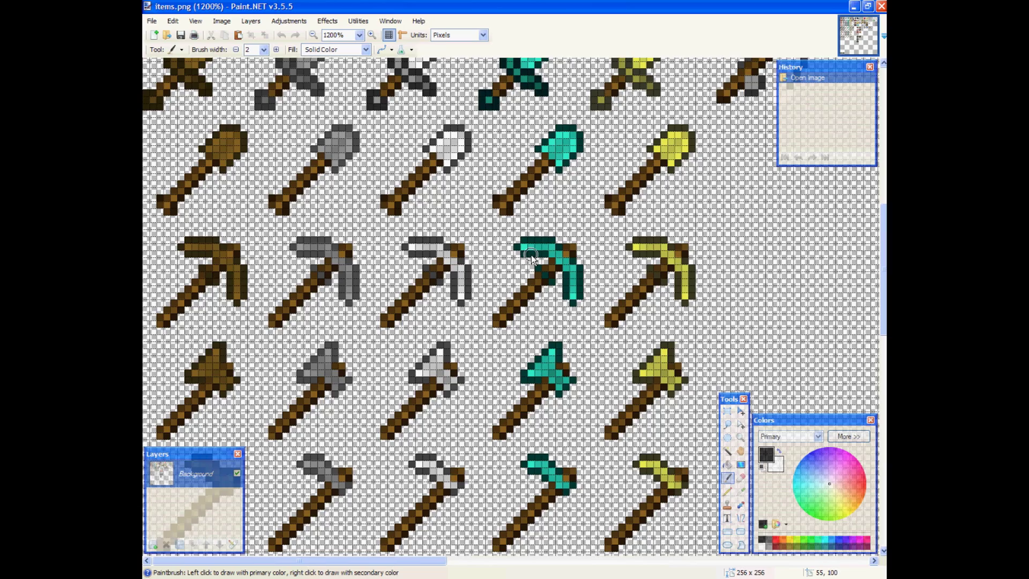
{"action": "scroll", "coordinate": [527, 256], "scroll_direction": "up", "scroll_amount": 2}
{"action": "scroll", "coordinate": [482, 268], "scroll_direction": "down", "scroll_amount": 2}
{"action": "scroll", "coordinate": [539, 366], "scroll_direction": "down", "scroll_amount": 2}
{"action": "scroll", "coordinate": [539, 346], "scroll_direction": "up", "scroll_amount": 10}
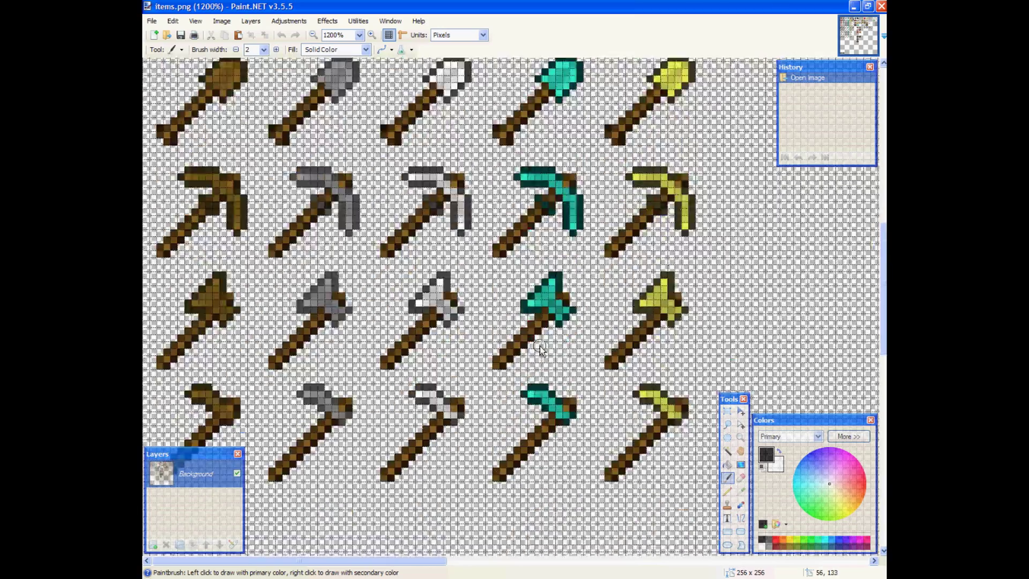
{"action": "scroll", "coordinate": [539, 347], "scroll_direction": "down", "scroll_amount": 3}
{"action": "scroll", "coordinate": [540, 343], "scroll_direction": "up", "scroll_amount": 2}
{"action": "scroll", "coordinate": [539, 343], "scroll_direction": "down", "scroll_amount": 10}
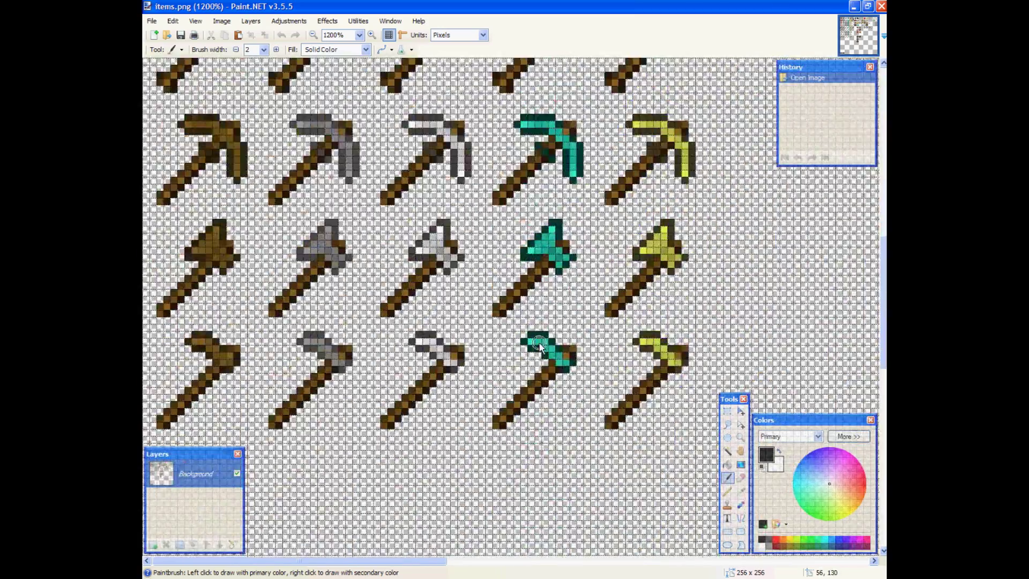
{"action": "scroll", "coordinate": [538, 343], "scroll_direction": "up", "scroll_amount": 11}
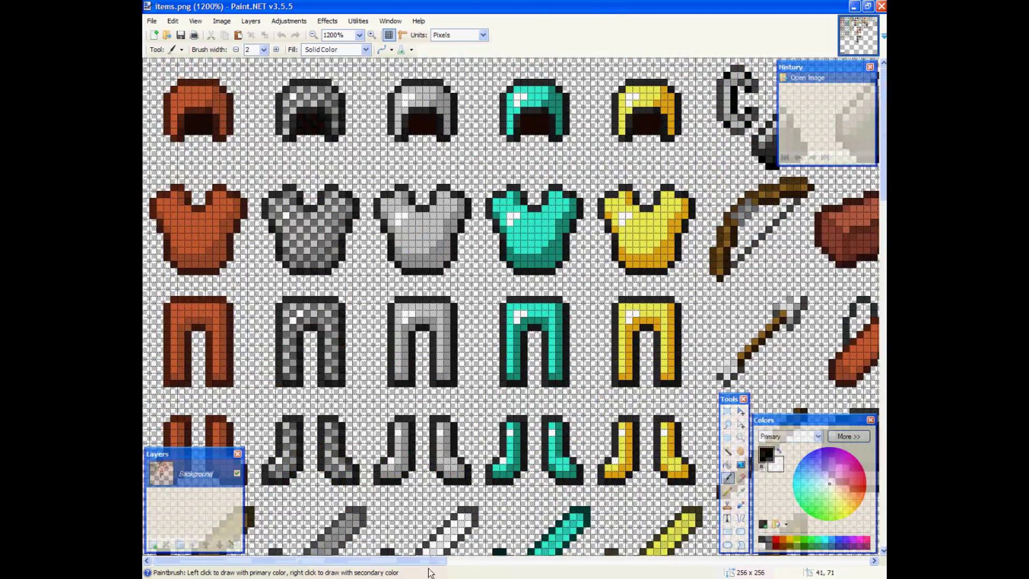
- Look over the food, door, bucket, ingot and other remaining item sprites, and close items.png unchanged
{"action": "left_click_drag", "start_coordinate": [432, 560], "coordinate": [852, 558]}
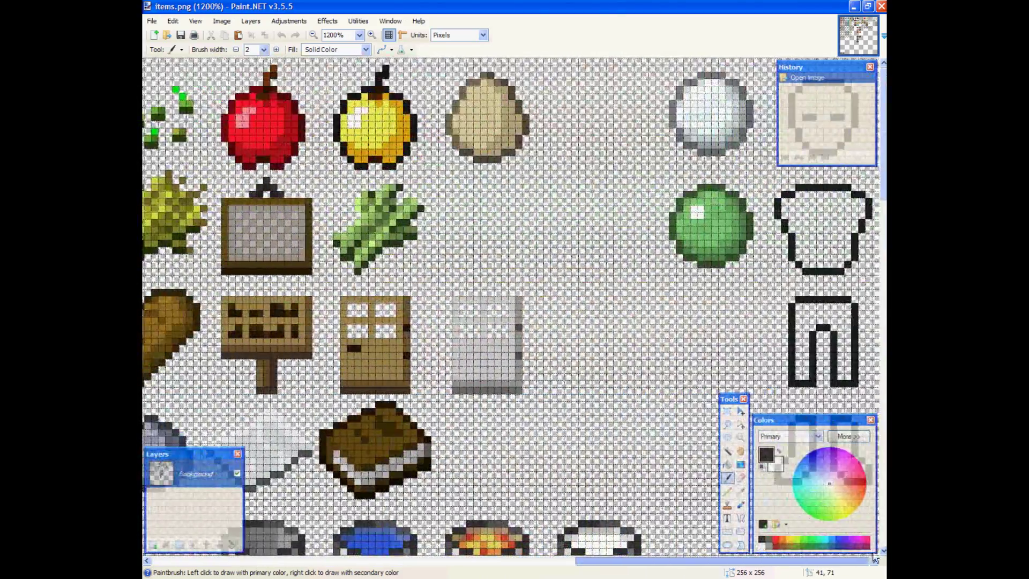
{"action": "scroll", "coordinate": [635, 393], "scroll_direction": "down", "scroll_amount": 4}
{"action": "scroll", "coordinate": [633, 394], "scroll_direction": "up", "scroll_amount": 3}
{"action": "left_click_drag", "start_coordinate": [608, 560], "coordinate": [208, 560]}
{"action": "scroll", "coordinate": [304, 330], "scroll_direction": "up", "scroll_amount": 1}
{"action": "scroll", "coordinate": [307, 325], "scroll_direction": "down", "scroll_amount": 5}
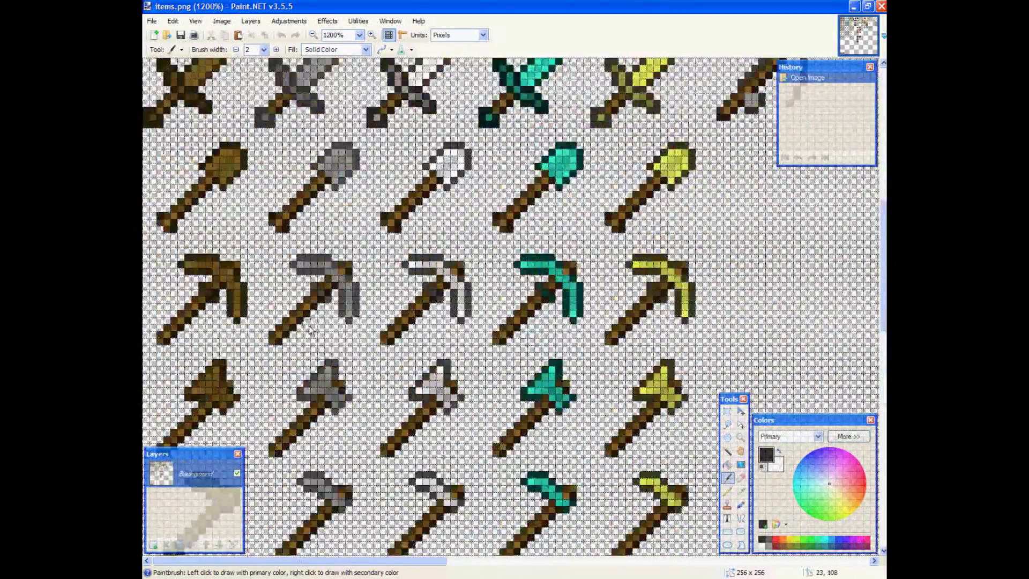
{"action": "scroll", "coordinate": [308, 326], "scroll_direction": "up", "scroll_amount": 5}
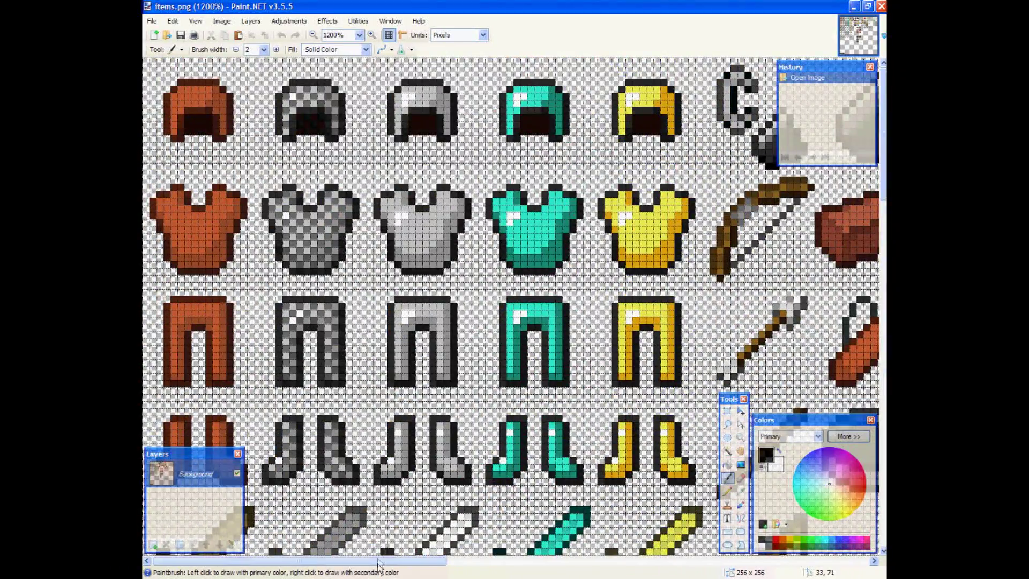
{"action": "left_click_drag", "start_coordinate": [378, 561], "coordinate": [549, 561]}
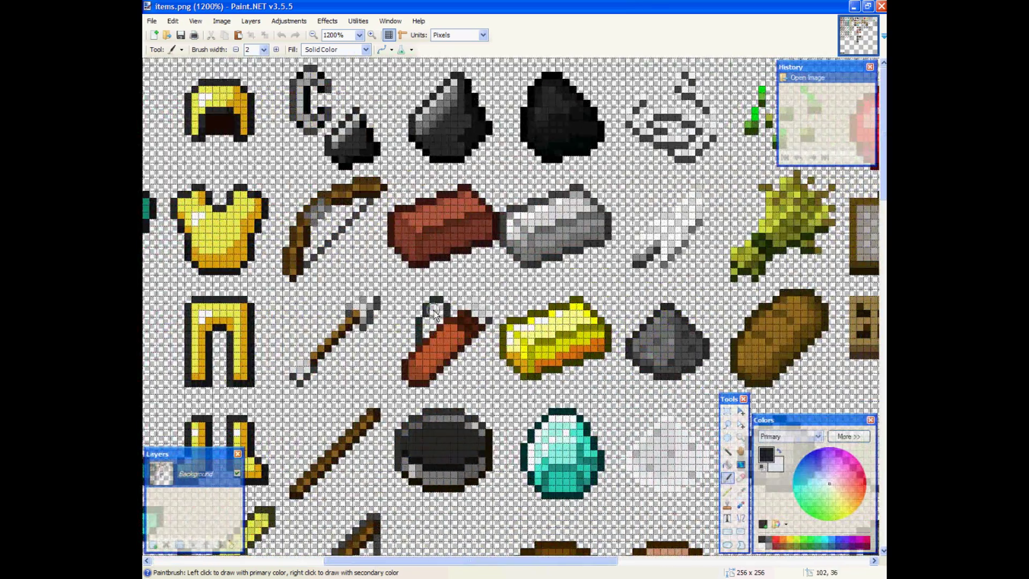
{"action": "left_click", "coordinate": [881, 7]}
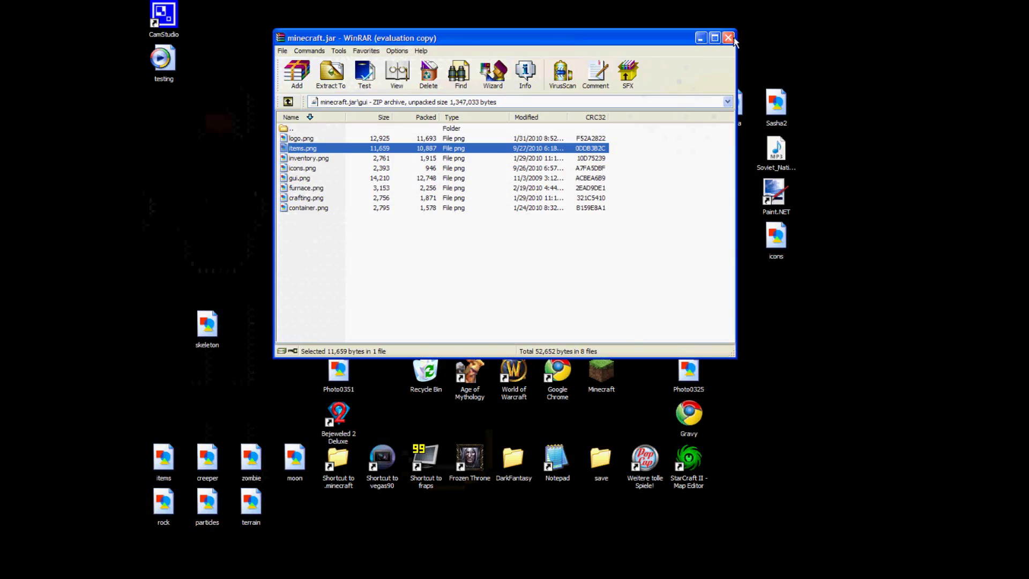
- Close the minecraft.jar archive, switch to Google Chrome and open the Gravycraft forum's index page from the most visited sites
{"action": "left_click", "coordinate": [728, 38]}
{"action": "key", "text": "super"}
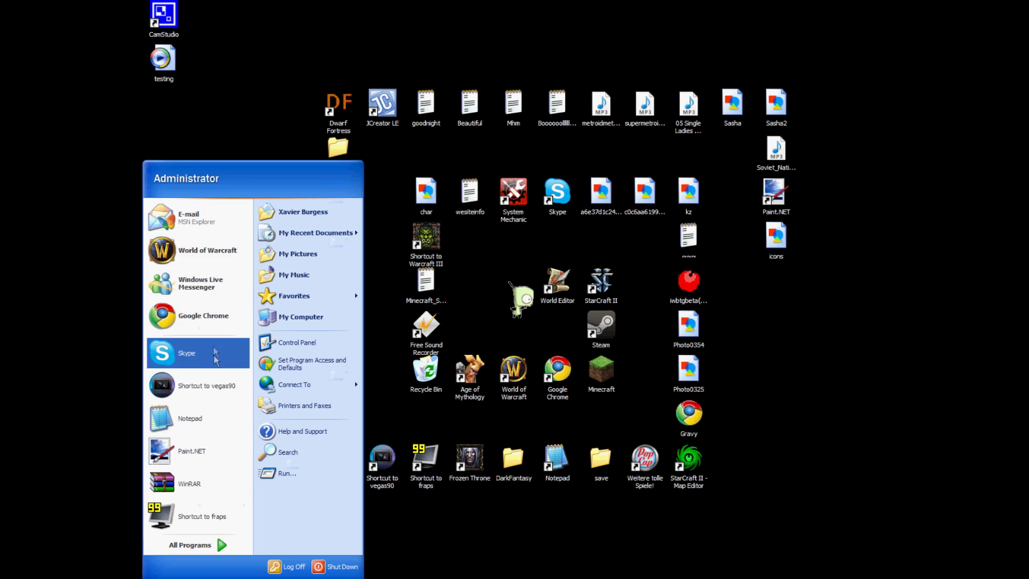
{"action": "left_click", "coordinate": [214, 322]}
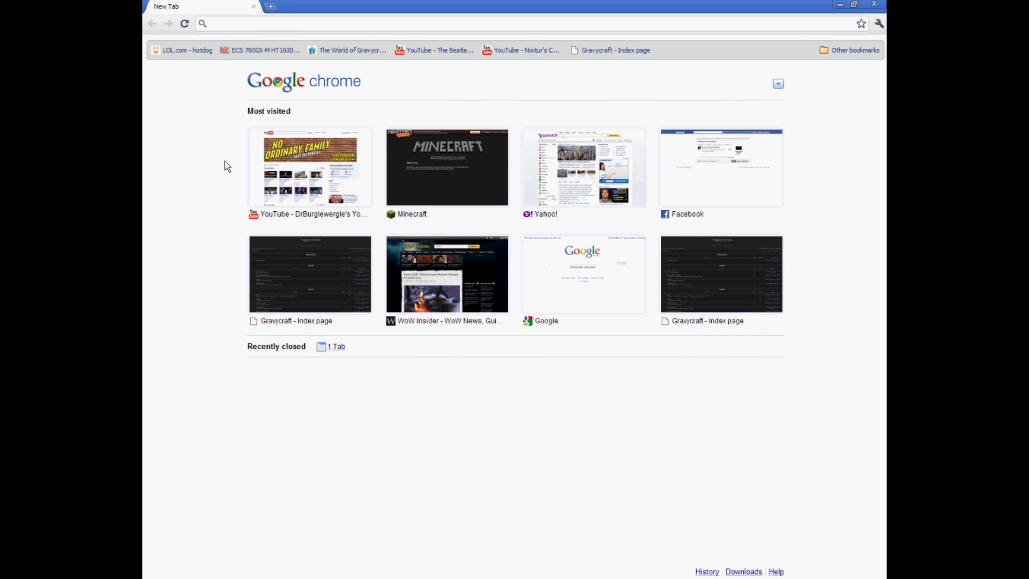
{"action": "left_click", "coordinate": [286, 310]}
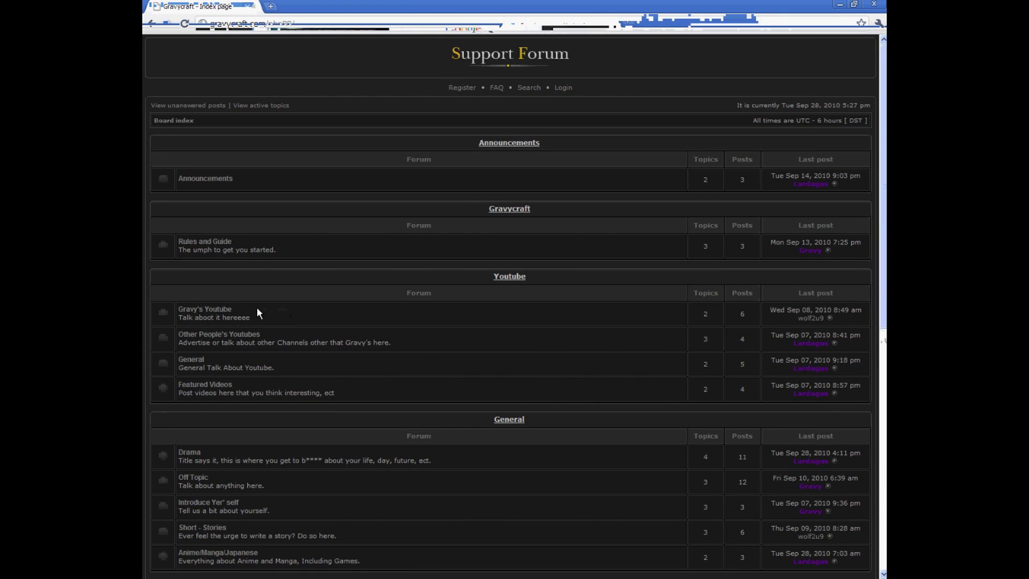
- Look through the Gravycraft forum index, and open the first FAQ topic in the Introduce Yer' self forum
{"action": "scroll", "coordinate": [257, 311], "scroll_direction": "down", "scroll_amount": 10}
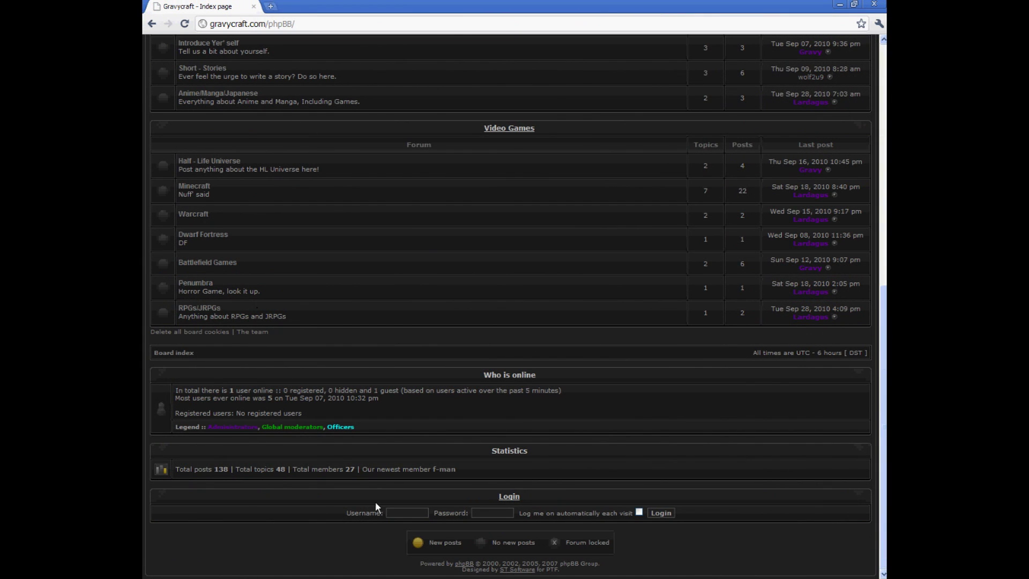
{"action": "scroll", "coordinate": [384, 503], "scroll_direction": "up", "scroll_amount": 4}
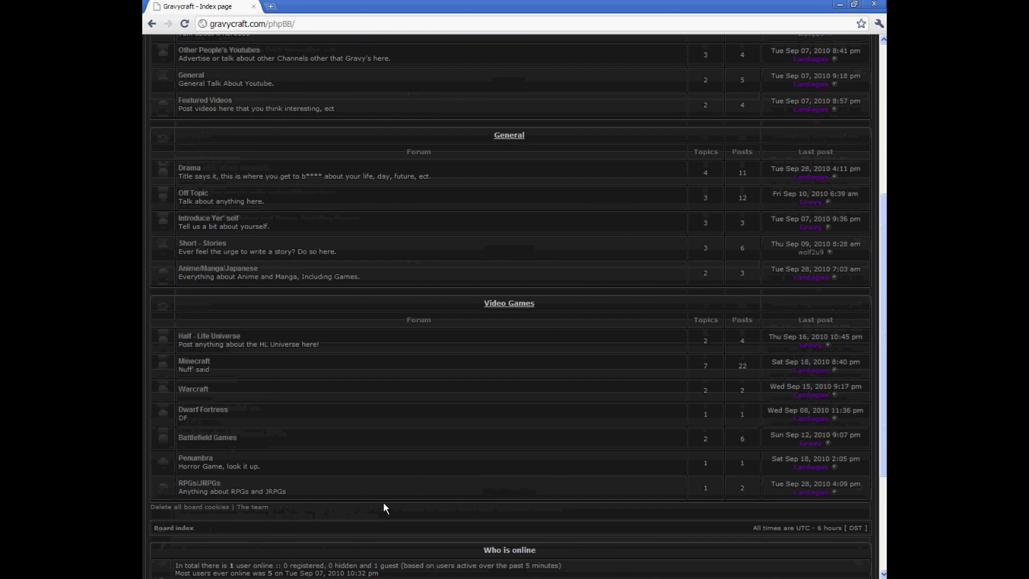
{"action": "scroll", "coordinate": [383, 508], "scroll_direction": "up", "scroll_amount": 1}
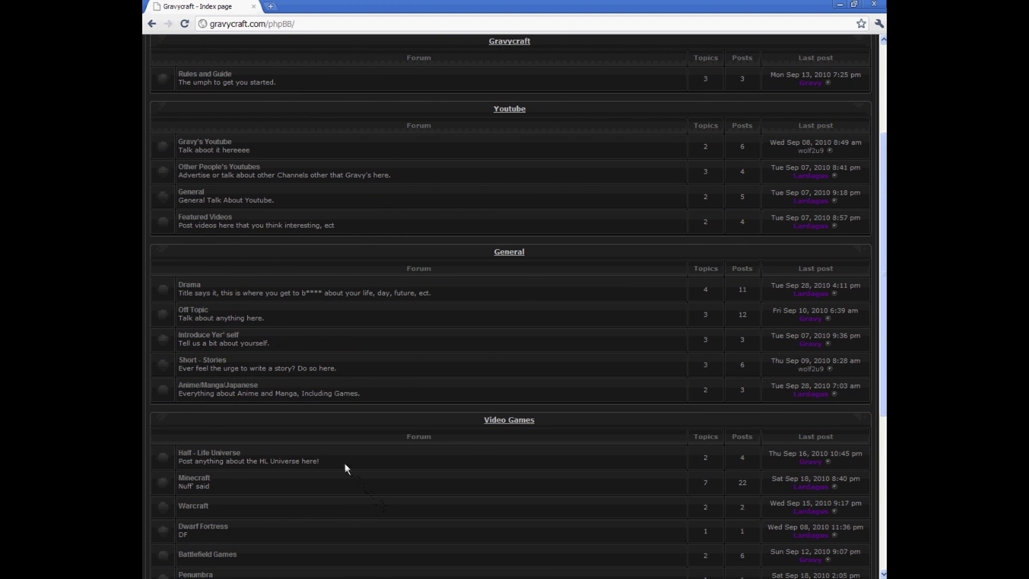
{"action": "scroll", "coordinate": [343, 460], "scroll_direction": "up", "scroll_amount": 1}
{"action": "scroll", "coordinate": [195, 329], "scroll_direction": "up", "scroll_amount": 2}
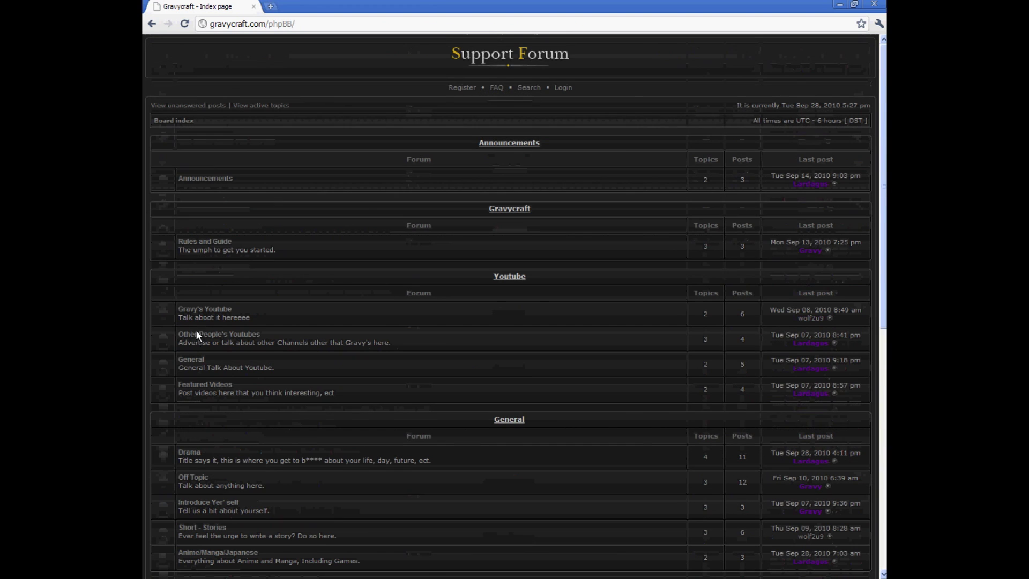
{"action": "scroll", "coordinate": [196, 335], "scroll_direction": "down", "scroll_amount": 2}
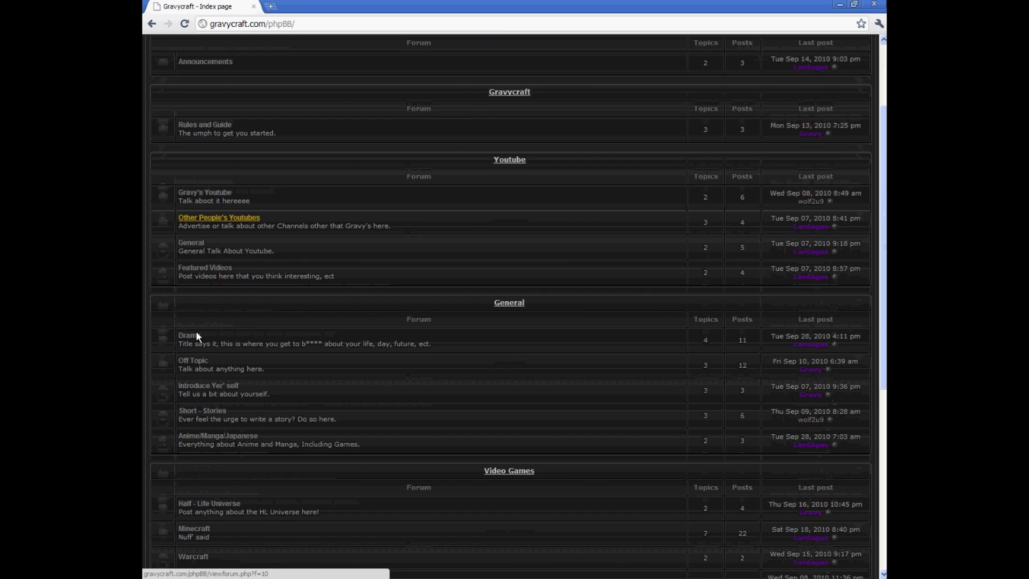
{"action": "left_click", "coordinate": [220, 385]}
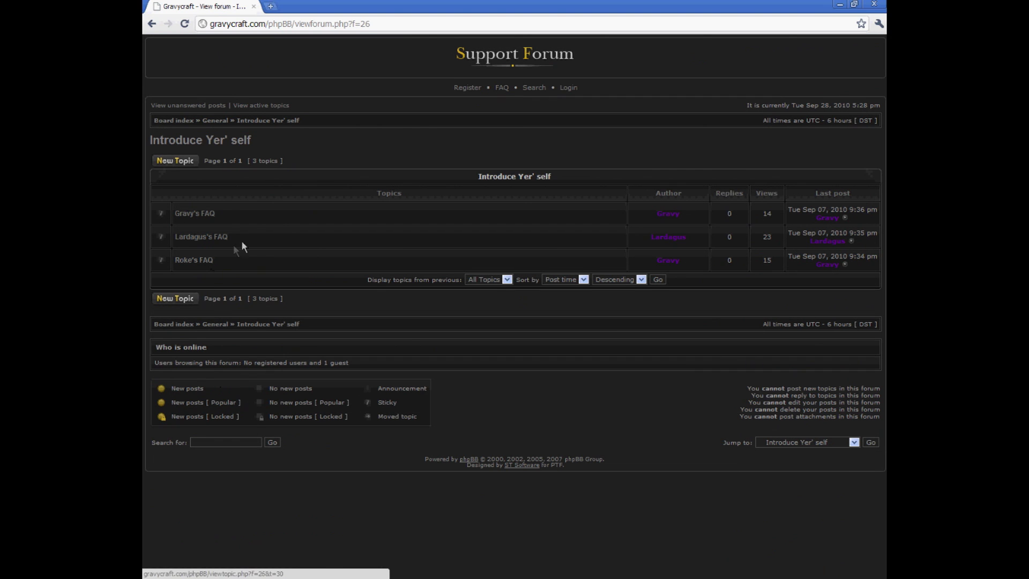
{"action": "left_click", "coordinate": [205, 217]}
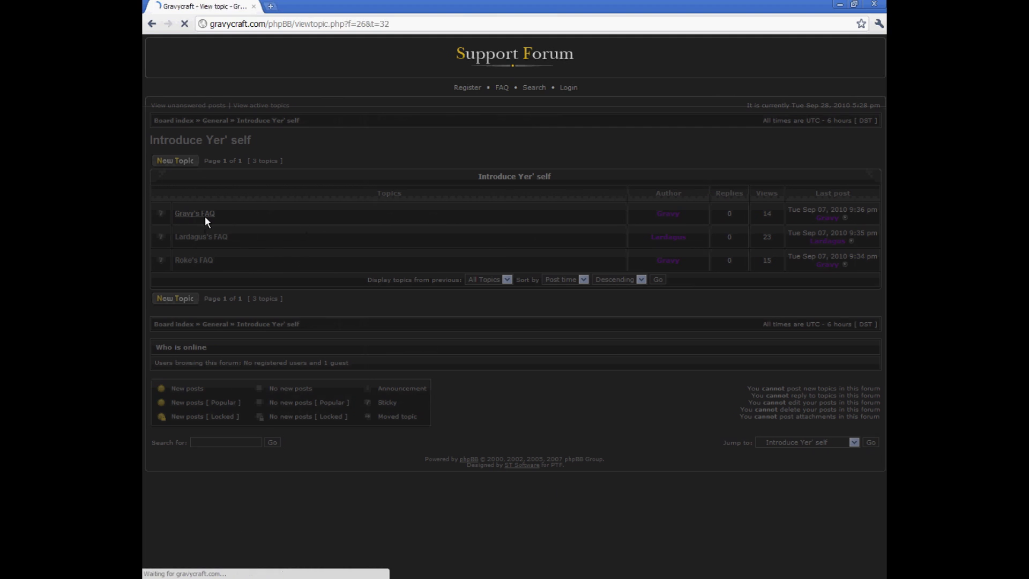